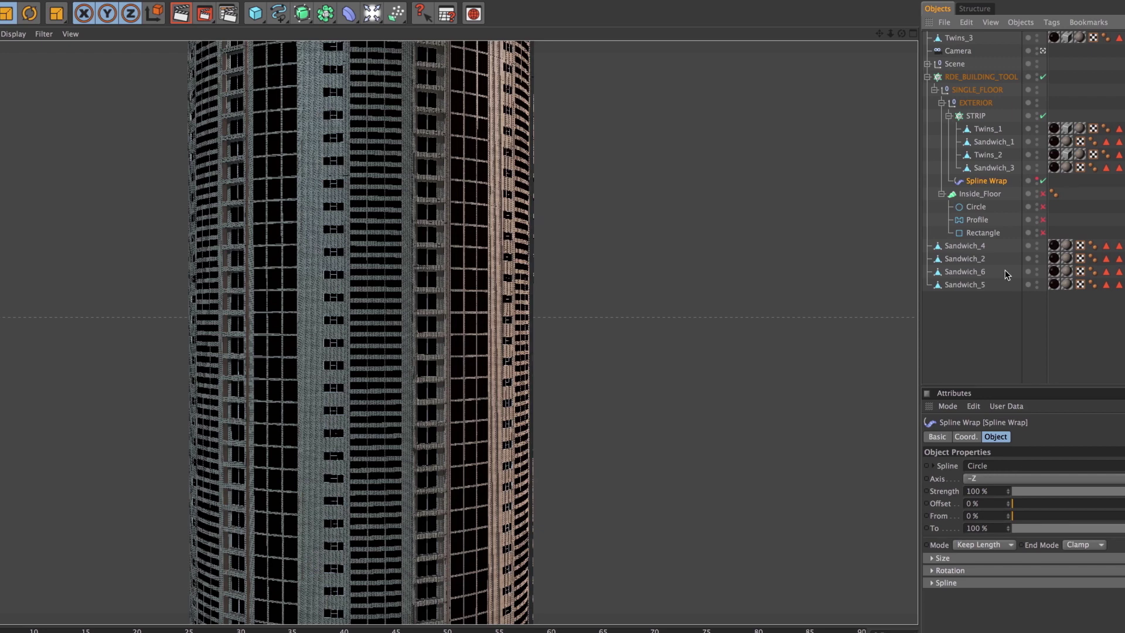
Rearrange the Twins and Sandwich panels inside and outside the STRIP cloner to vary the tower's facade
{"action": "left_click_drag", "start_coordinate": [978, 232], "coordinate": [1004, 467]}
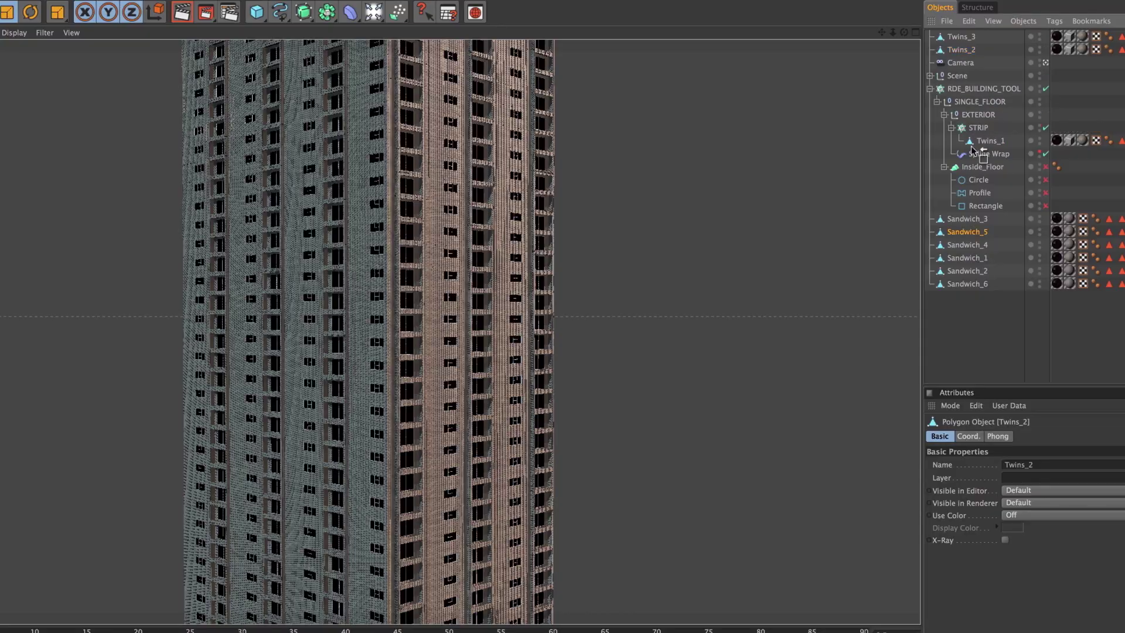
{"action": "left_click", "coordinate": [989, 166]}
{"action": "left_click", "coordinate": [990, 141]}
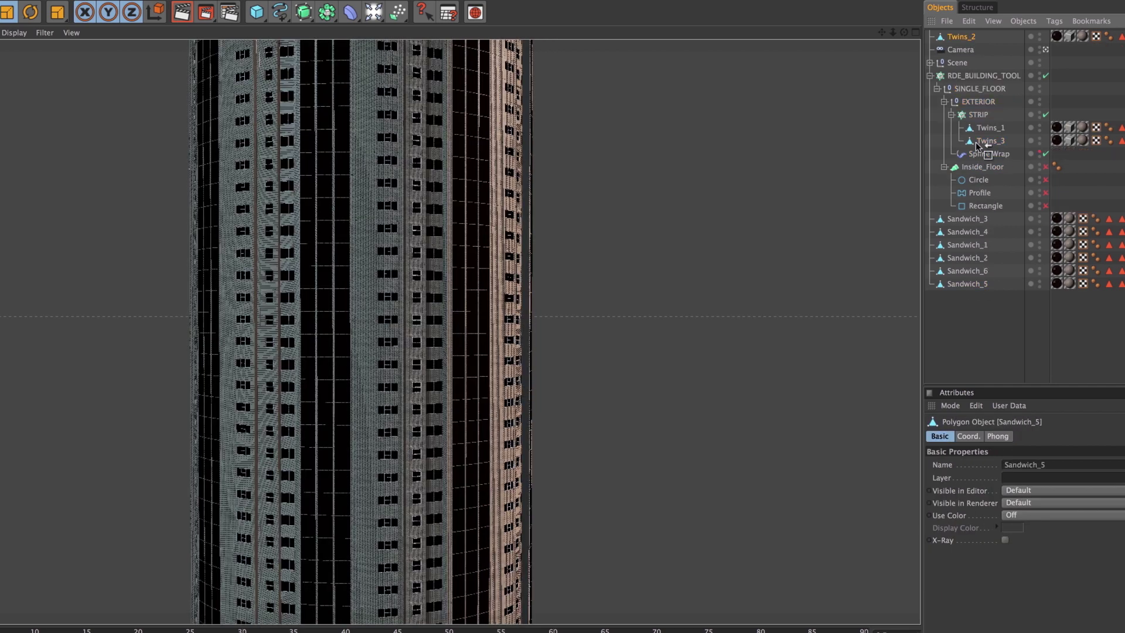
{"action": "left_click_drag", "start_coordinate": [965, 44], "coordinate": [1000, 159]}
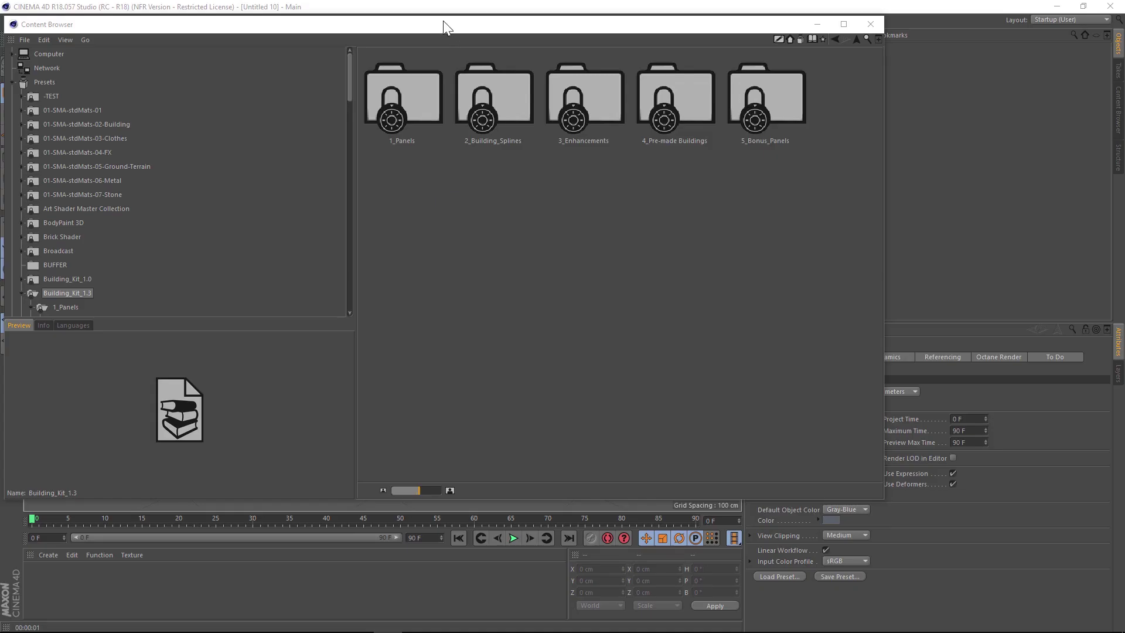
Look over the five category folders of the Building_Kit_1.3 preset library, from 1_Panels to 5_Bonus_Panels
{"action": "left_click", "coordinate": [442, 32]}
{"action": "left_click_drag", "start_coordinate": [442, 25], "coordinate": [532, 79]}
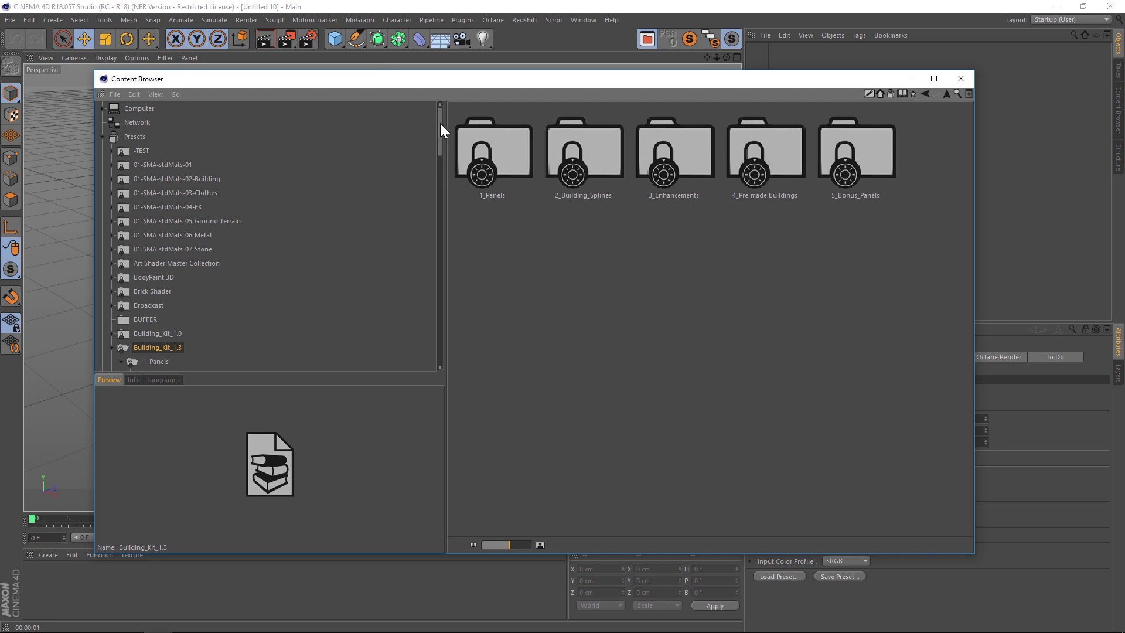
{"action": "left_click_drag", "start_coordinate": [440, 123], "coordinate": [441, 144]}
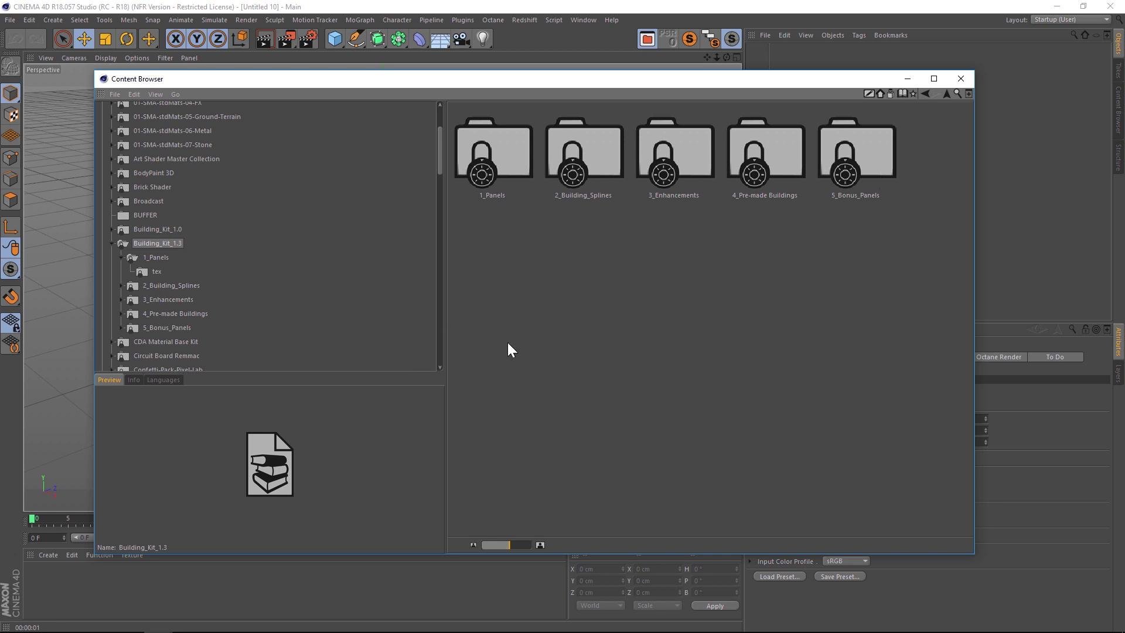
{"action": "left_click", "coordinate": [490, 160]}
{"action": "left_click", "coordinate": [587, 147]}
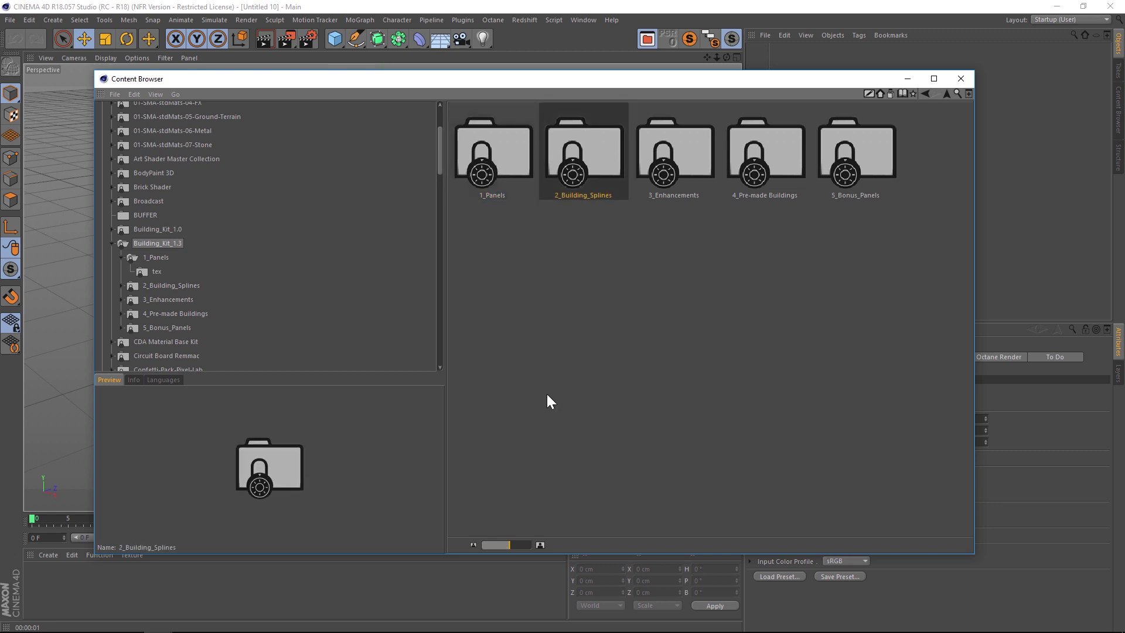
{"action": "left_click", "coordinate": [684, 148]}
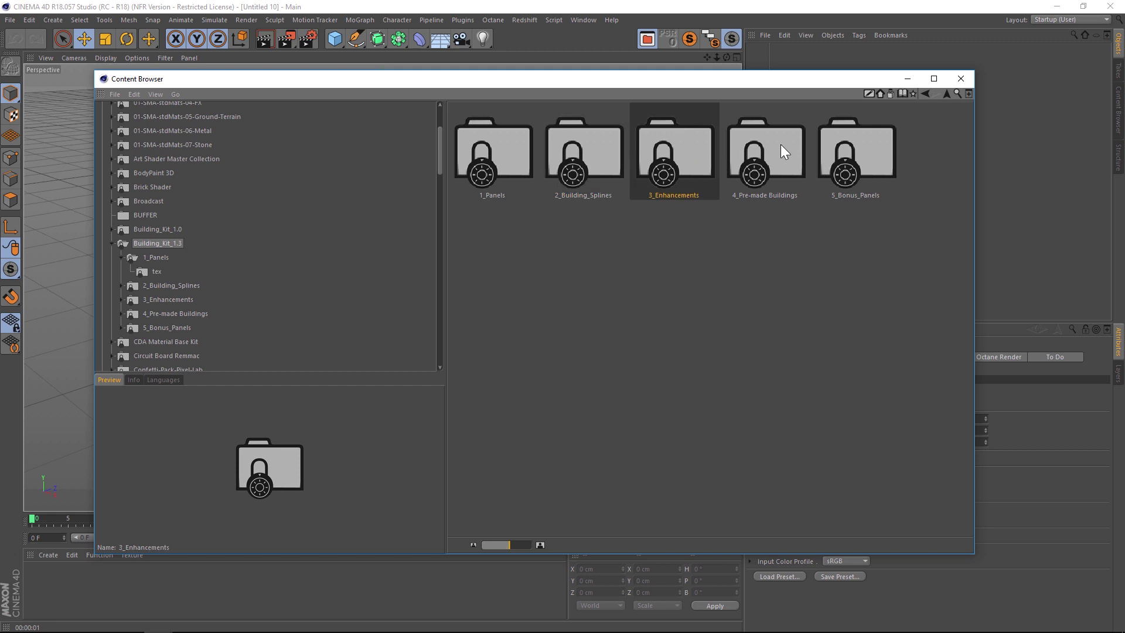
{"action": "left_click", "coordinate": [780, 144]}
{"action": "left_click", "coordinate": [851, 145]}
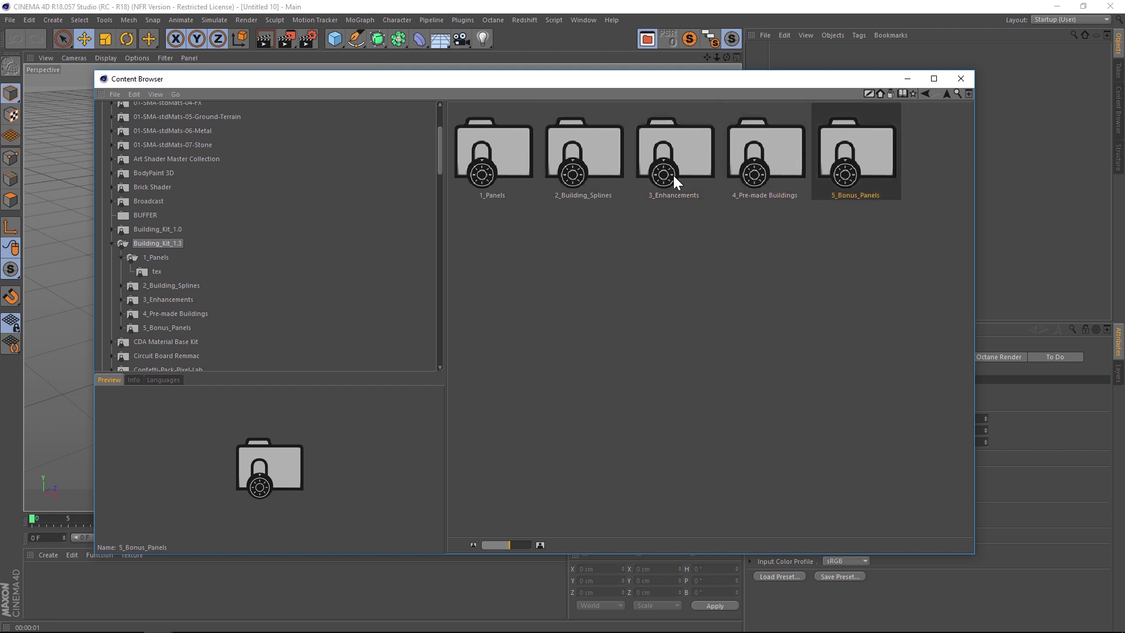
{"action": "left_click", "coordinate": [497, 195]}
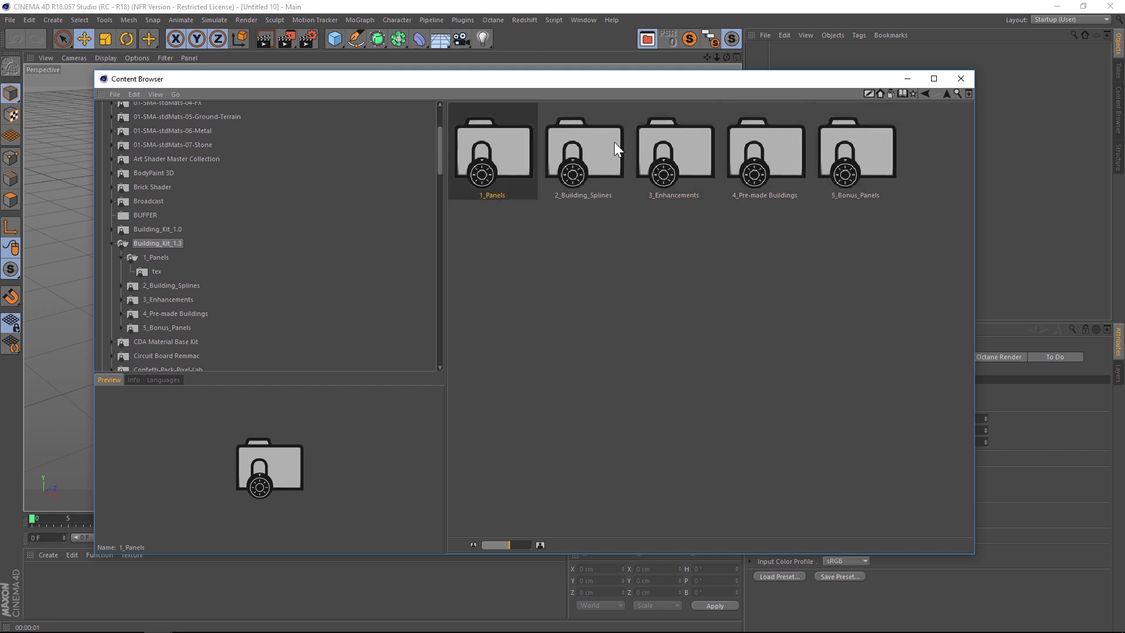
Open the Vika_Libra.c4d building from the 1_Panels presets folder
{"action": "double_click", "coordinate": [509, 164]}
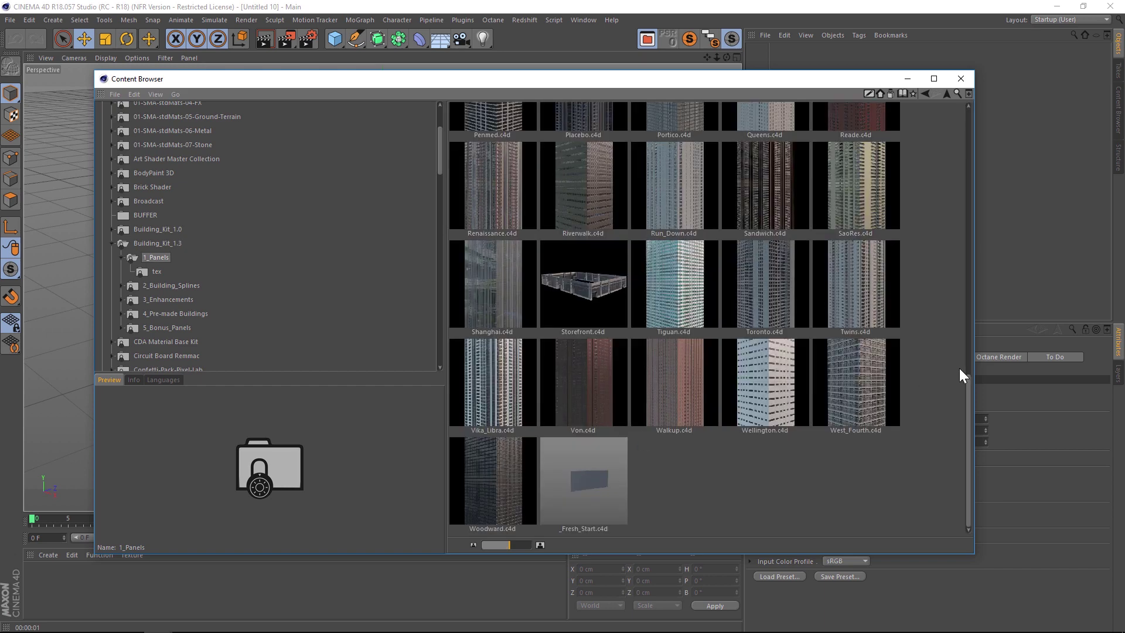
{"action": "left_click_drag", "start_coordinate": [967, 390], "coordinate": [965, 468]}
{"action": "left_click", "coordinate": [492, 384]}
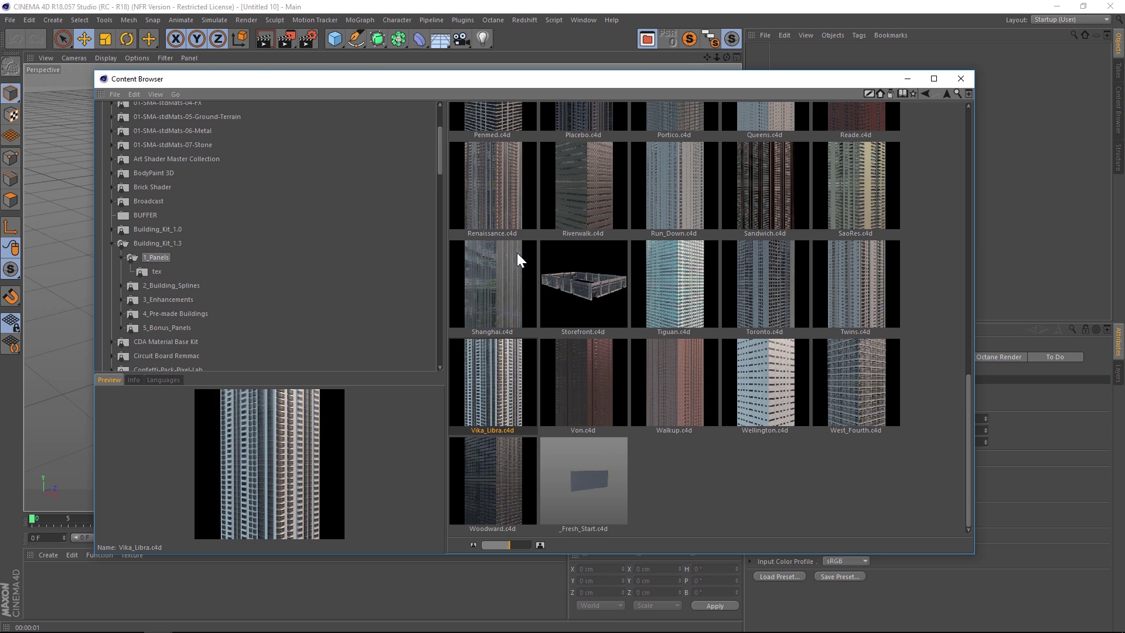
{"action": "left_click_drag", "start_coordinate": [563, 75], "coordinate": [530, 85]}
{"action": "scroll", "coordinate": [473, 382], "scroll_direction": "down", "scroll_amount": 2}
{"action": "double_click", "coordinate": [449, 305]}
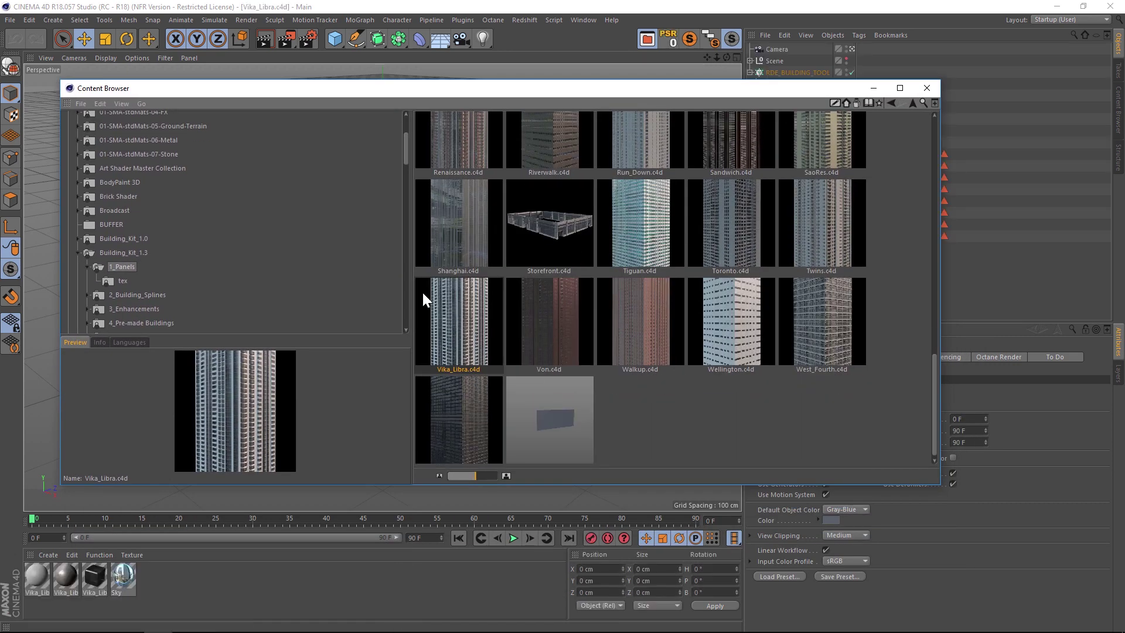
Minimize the Content Browser and render a preview of the Vika_Libra building in the perspective view
{"action": "left_click", "coordinate": [873, 88]}
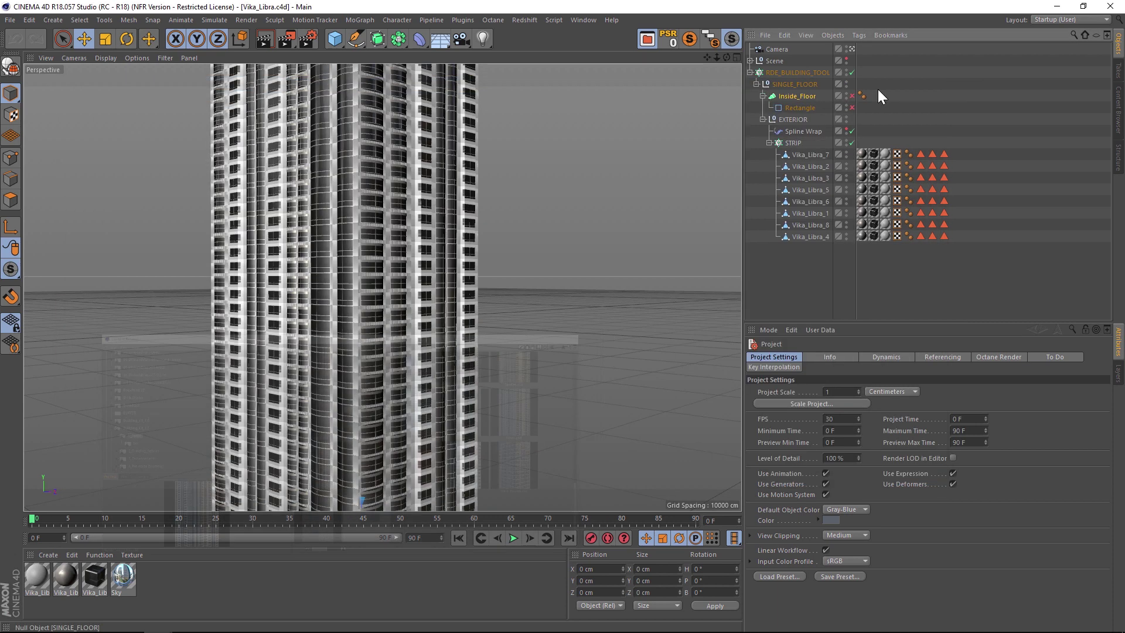
{"action": "left_click", "coordinate": [268, 33]}
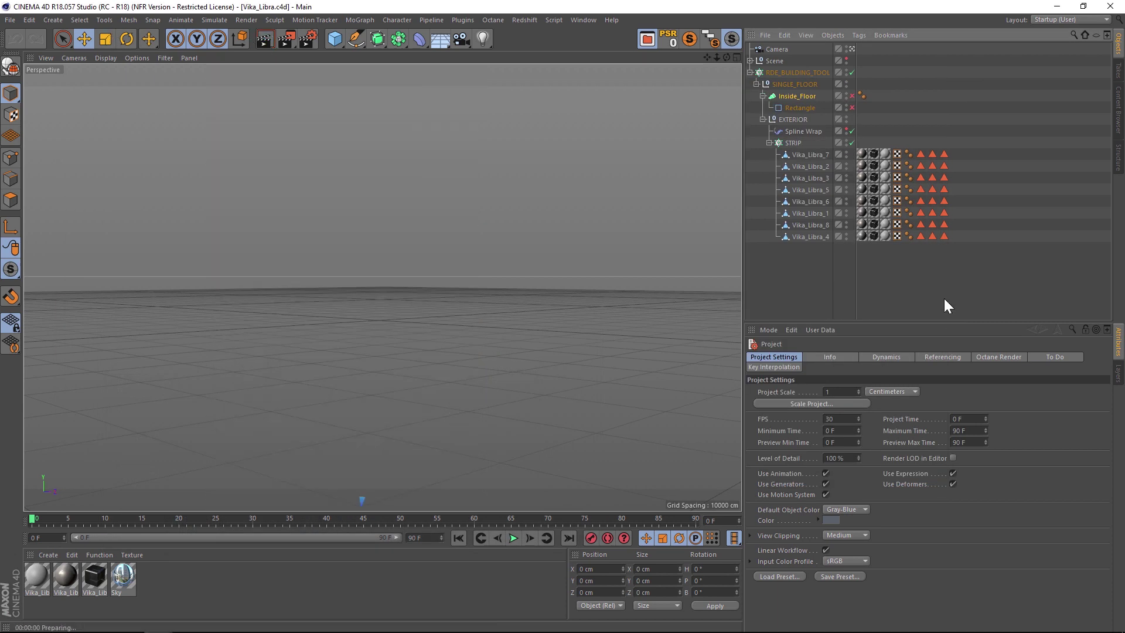
{"action": "left_click", "coordinate": [794, 281]}
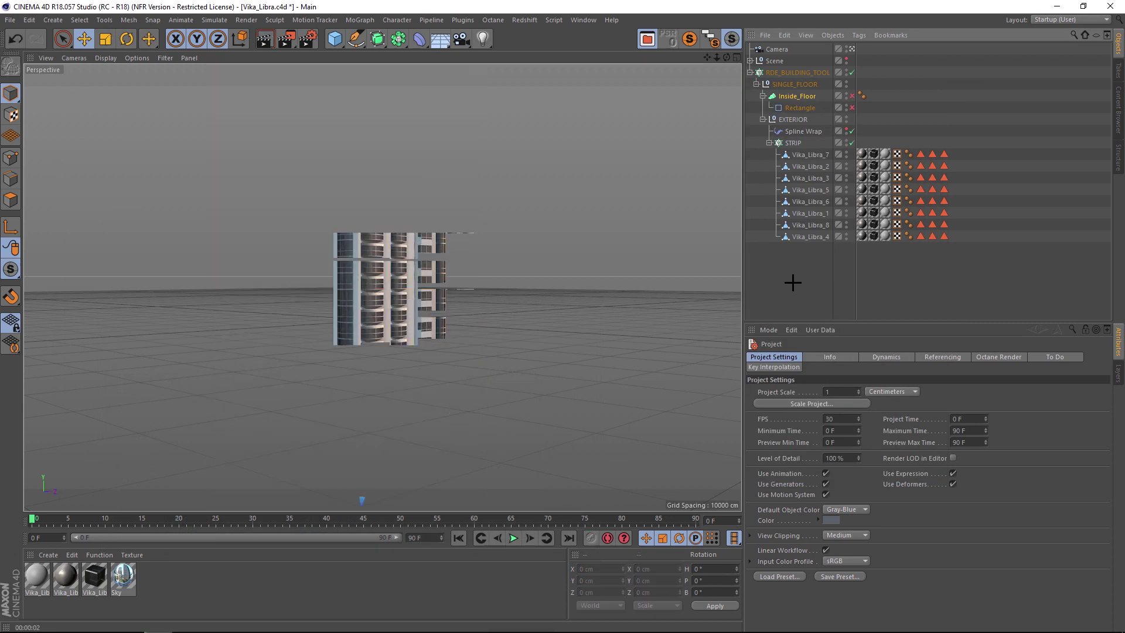
Start a new project, add the Vika_Libra.c4d preset to its object list and test-render it
{"action": "left_click", "coordinate": [10, 20]}
{"action": "left_click", "coordinate": [31, 37]}
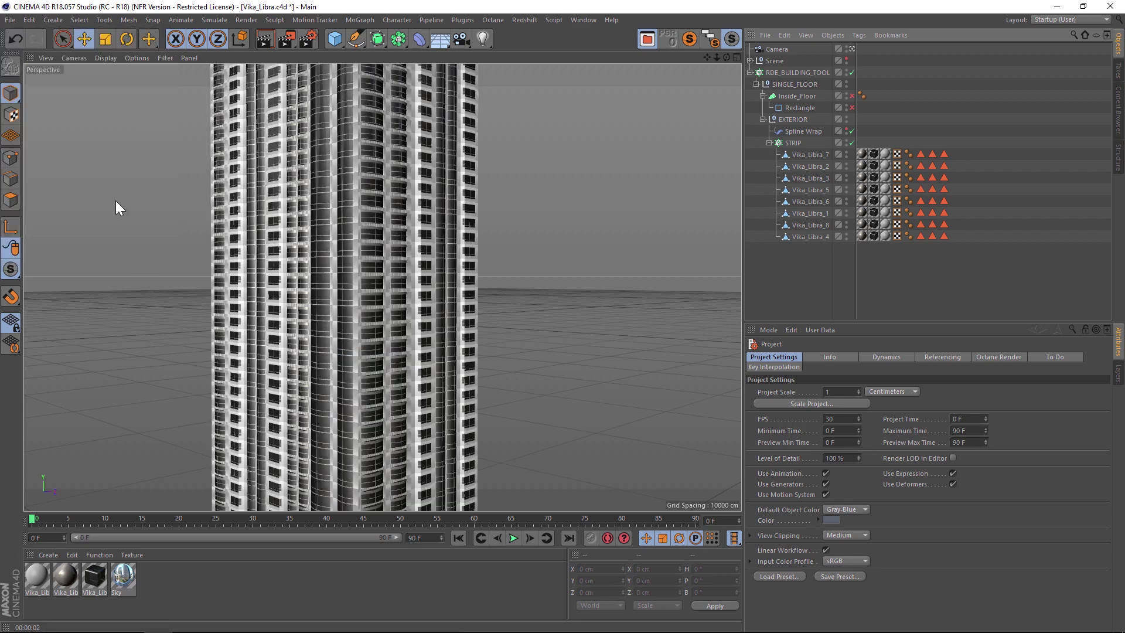
{"action": "left_click", "coordinate": [647, 38]}
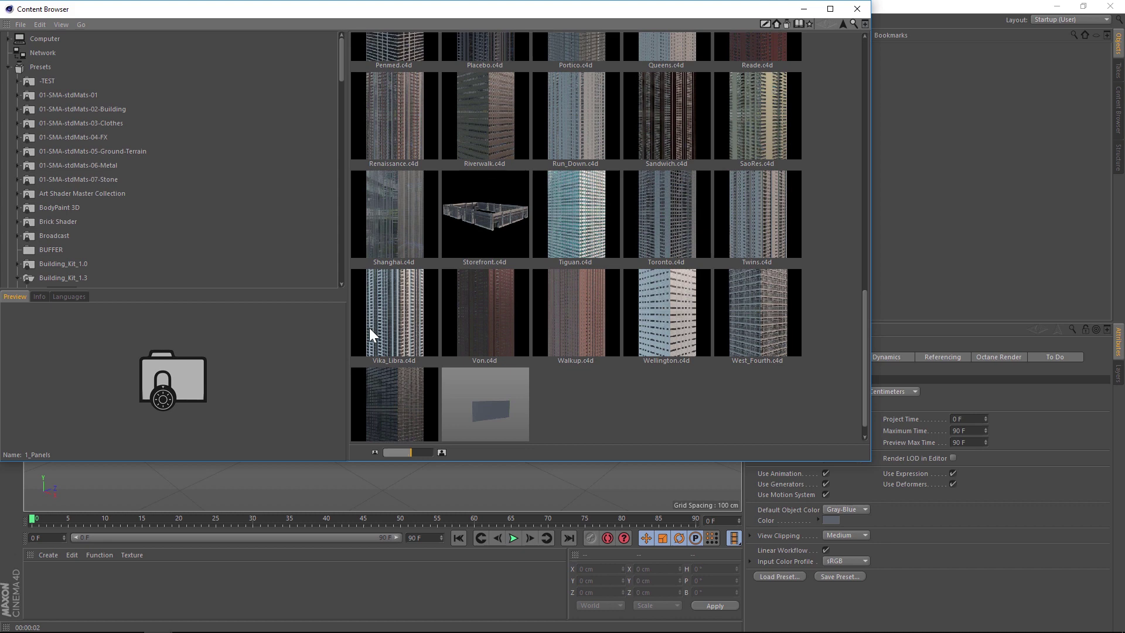
{"action": "left_click_drag", "start_coordinate": [370, 328], "coordinate": [954, 111]}
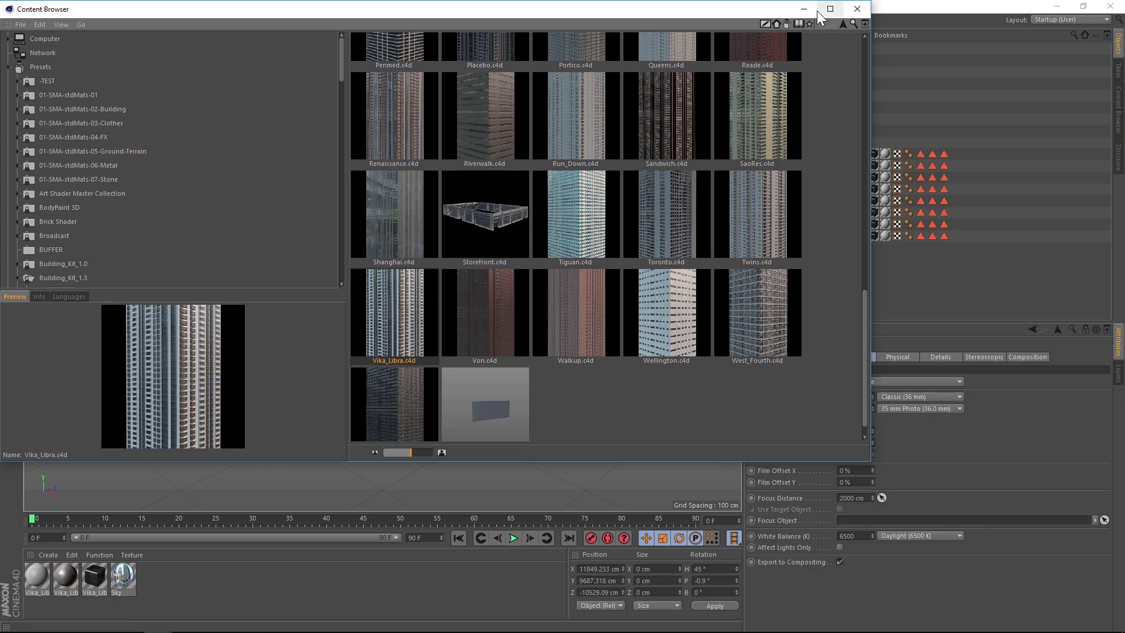
{"action": "left_click", "coordinate": [804, 8]}
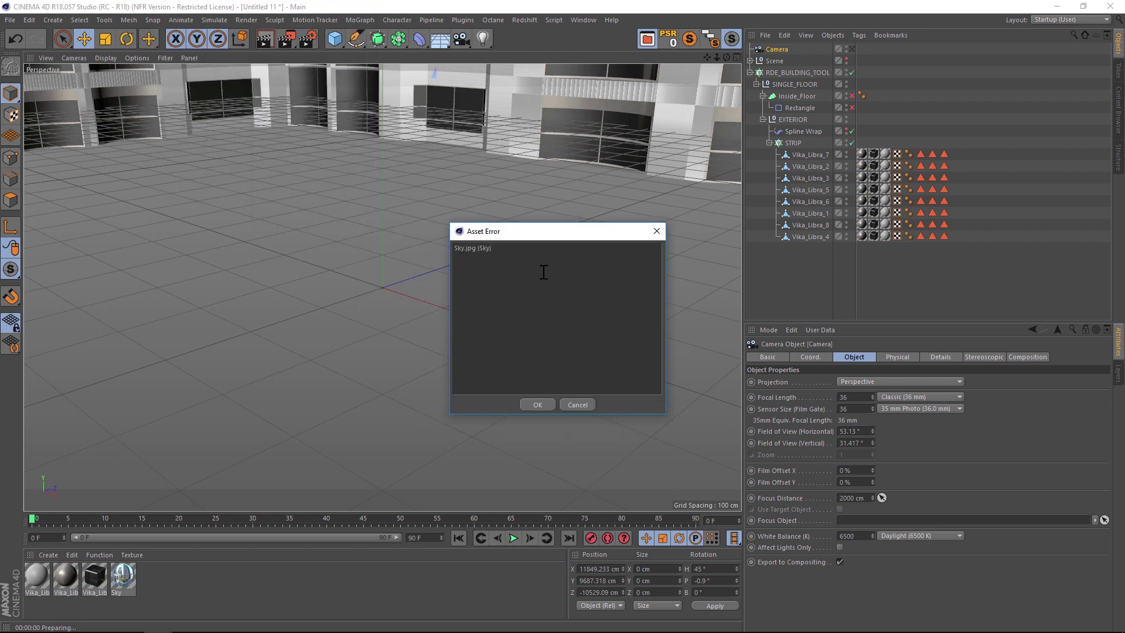
{"action": "left_click", "coordinate": [570, 406]}
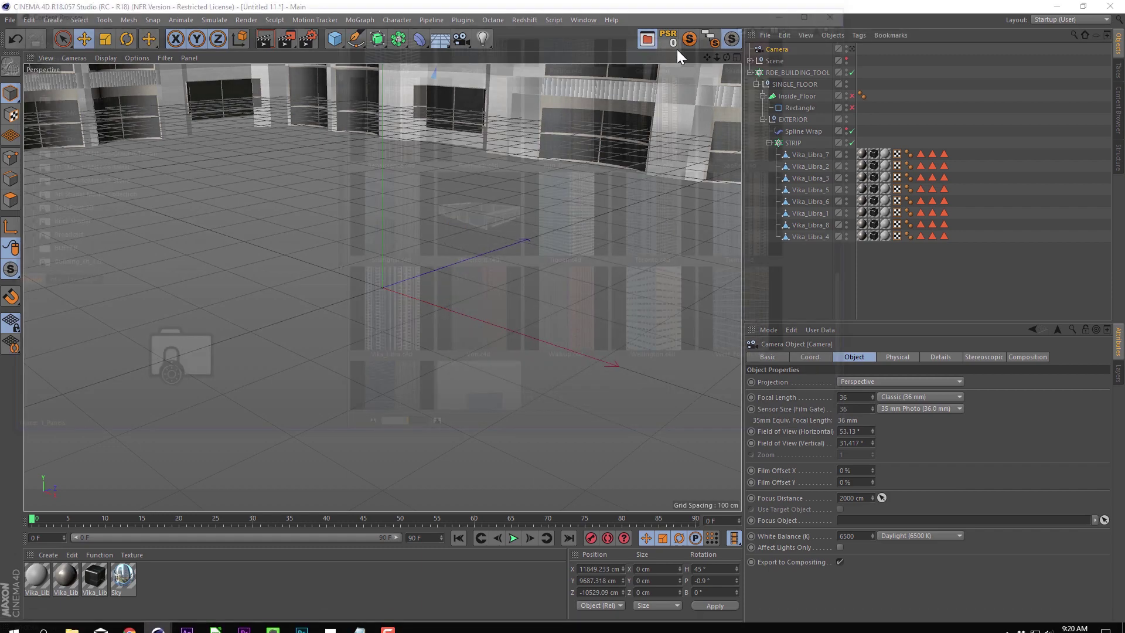
Select Sky.jpg in the tex folder of the 1_Panels presets and narrow the Content Browser to uncover the object list and attributes
{"action": "scroll", "coordinate": [392, 318], "scroll_direction": "up", "scroll_amount": 10}
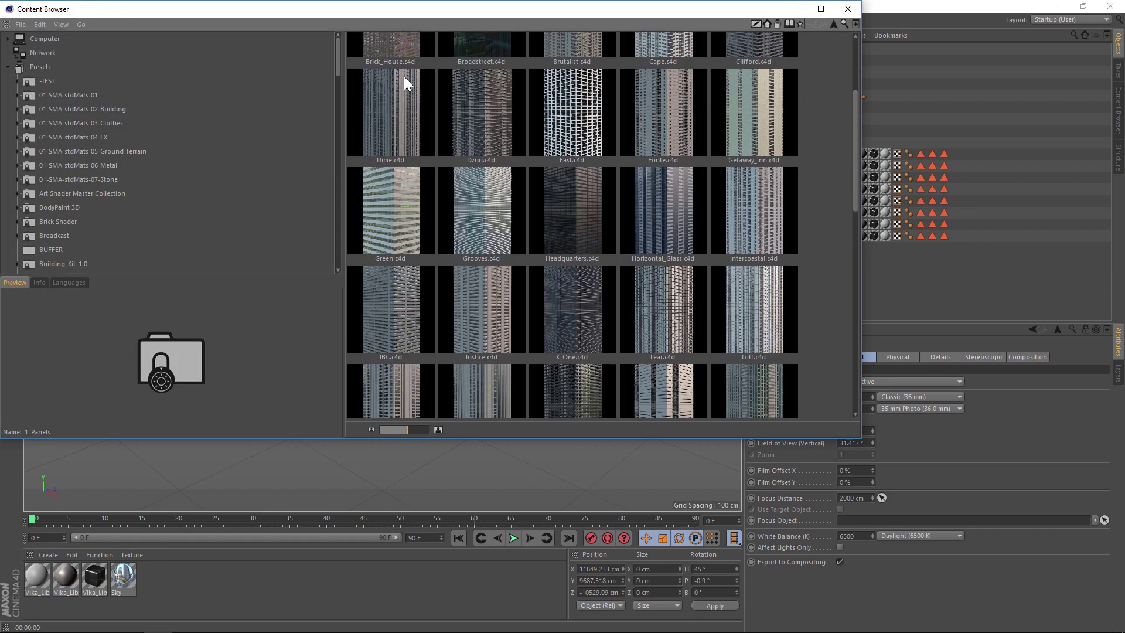
{"action": "double_click", "coordinate": [388, 68]}
{"action": "left_click", "coordinate": [401, 367]}
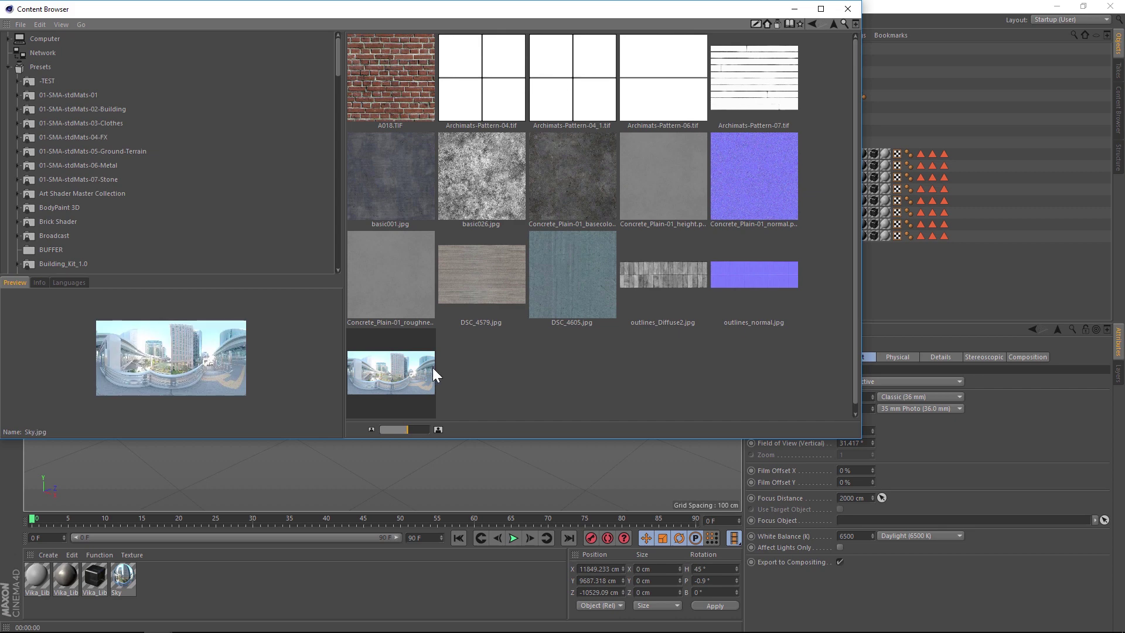
{"action": "left_click_drag", "start_coordinate": [863, 71], "coordinate": [695, 75]}
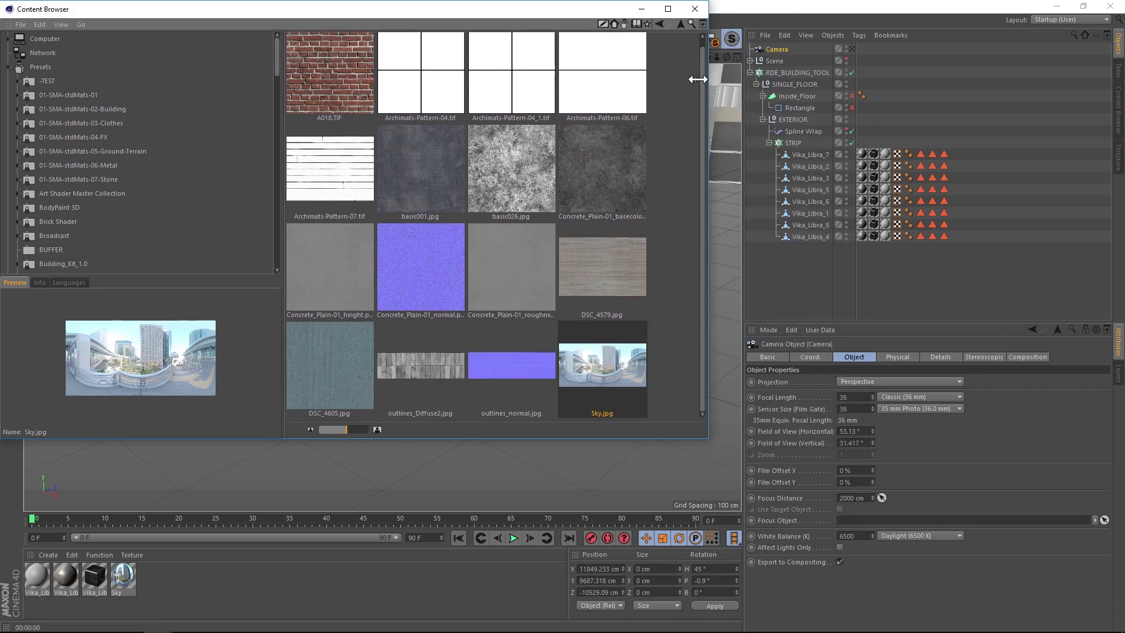
In the project's used textures, relink Sky.jpg to the copy in the Building_Kit_1.3 tex folder throughout the whole project
{"action": "left_click", "coordinate": [768, 330]}
{"action": "left_click", "coordinate": [795, 441]}
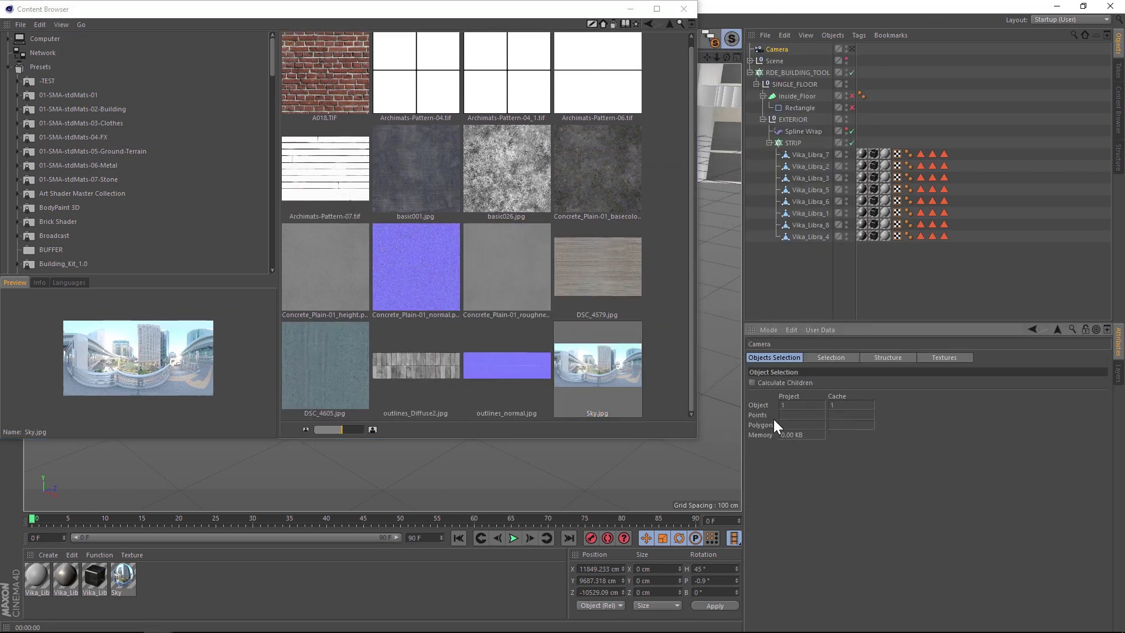
{"action": "left_click", "coordinate": [943, 358]}
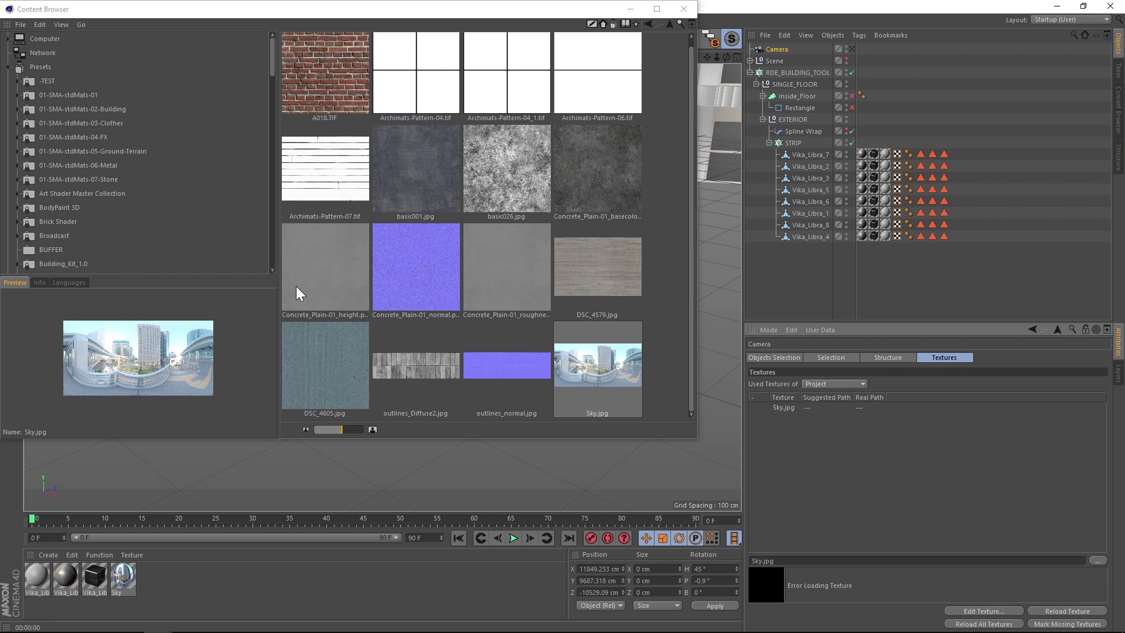
{"action": "left_click_drag", "start_coordinate": [598, 370], "coordinate": [773, 562]}
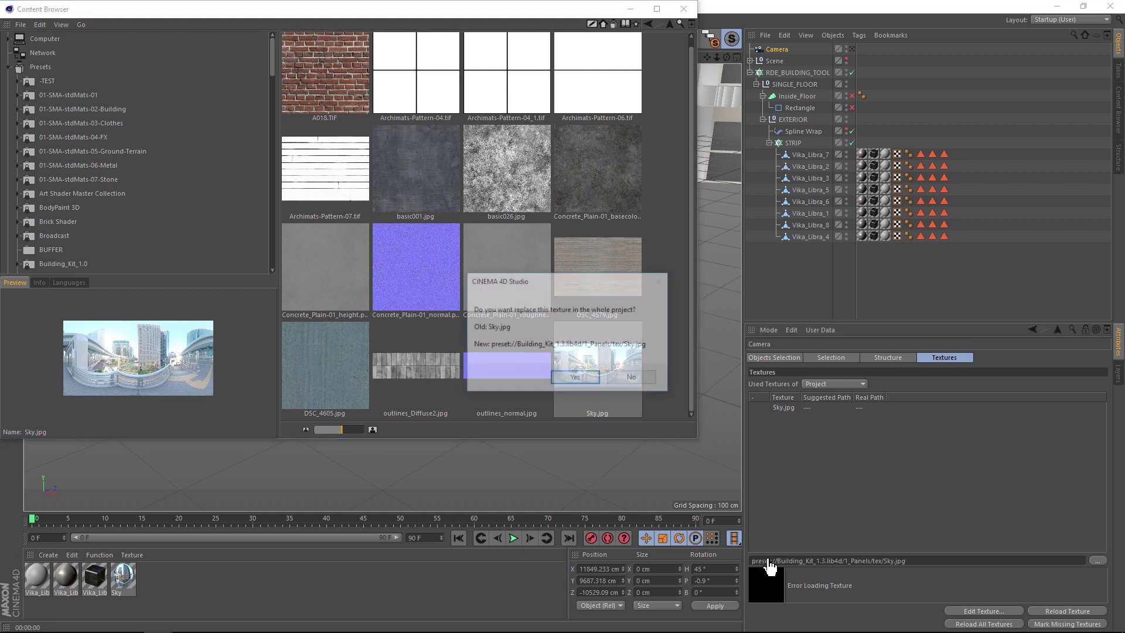
{"action": "left_click", "coordinate": [583, 376]}
{"action": "left_click", "coordinate": [595, 366]}
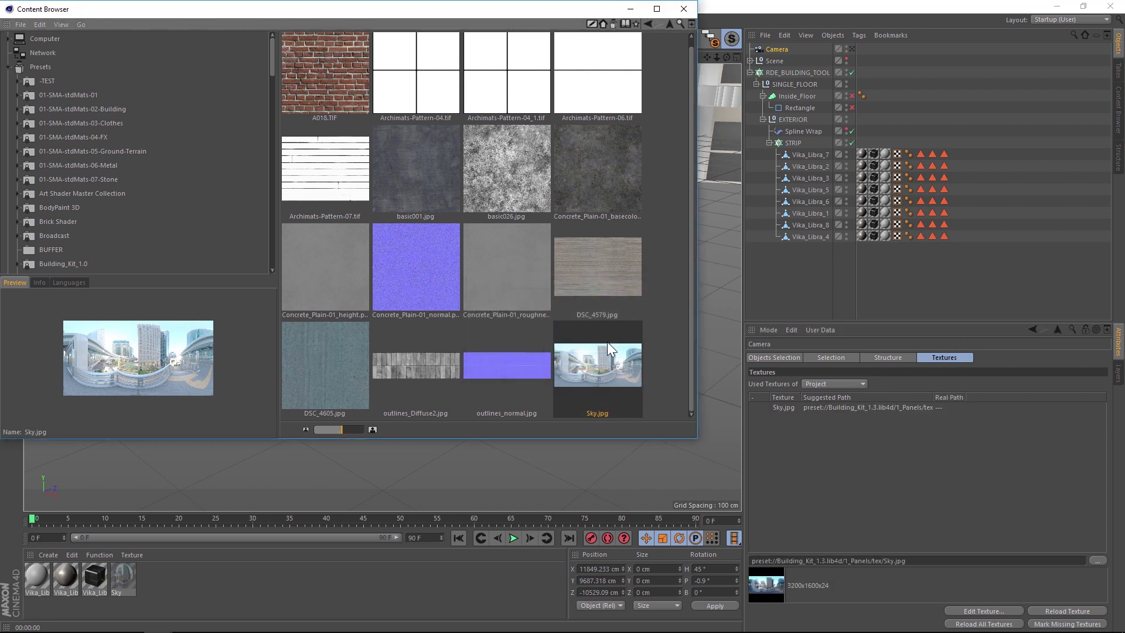
Return the Content Browser to the 1_Panels folder and close all open projects
{"action": "left_click", "coordinate": [646, 24]}
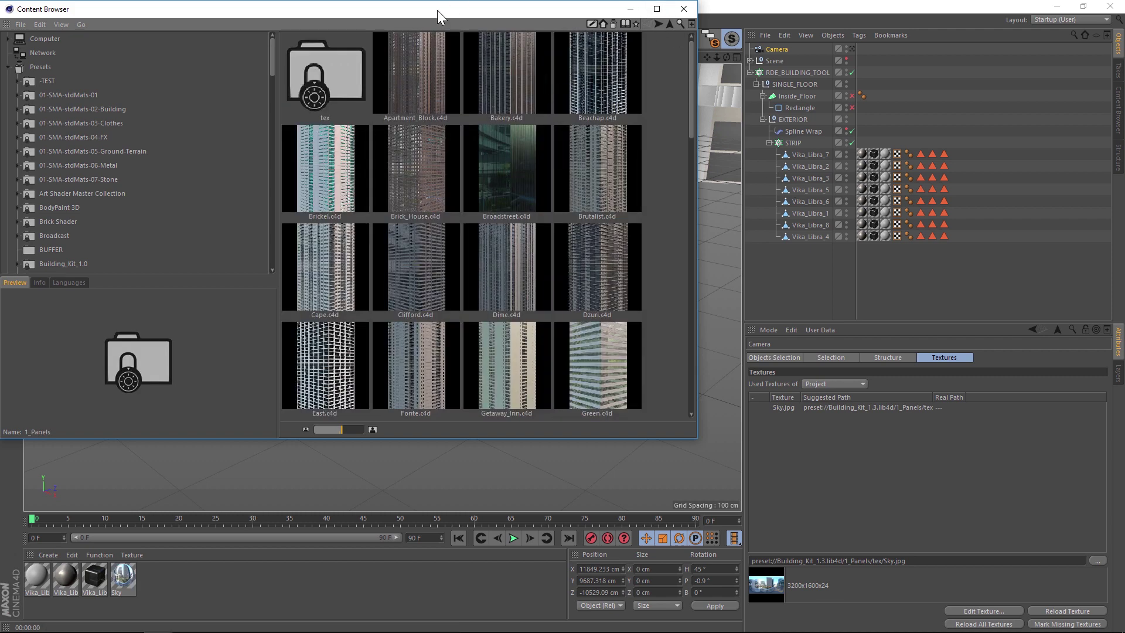
{"action": "left_click_drag", "start_coordinate": [437, 9], "coordinate": [583, 205]}
{"action": "left_click", "coordinate": [10, 20]}
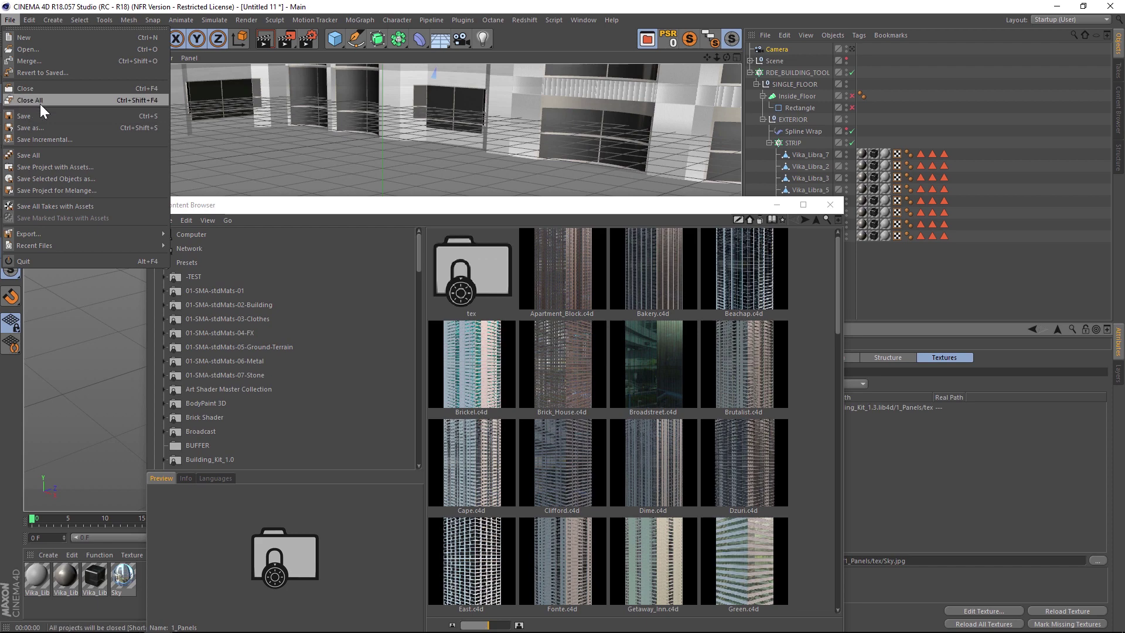
{"action": "left_click", "coordinate": [39, 101]}
{"action": "left_click", "coordinate": [571, 370]}
{"action": "left_click", "coordinate": [569, 370]}
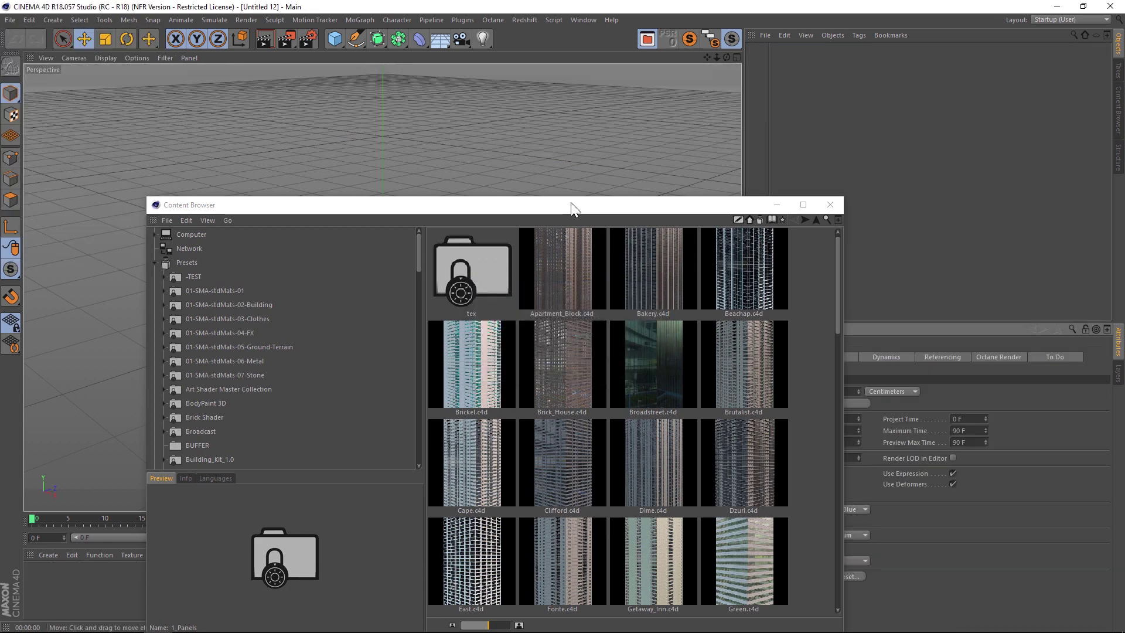
Browse the 1_Panels building presets and open Brutalist.c4d
{"action": "left_click_drag", "start_coordinate": [570, 202], "coordinate": [471, 93]}
{"action": "scroll", "coordinate": [415, 286], "scroll_direction": "down", "scroll_amount": 10}
{"action": "scroll", "coordinate": [414, 286], "scroll_direction": "down", "scroll_amount": 5}
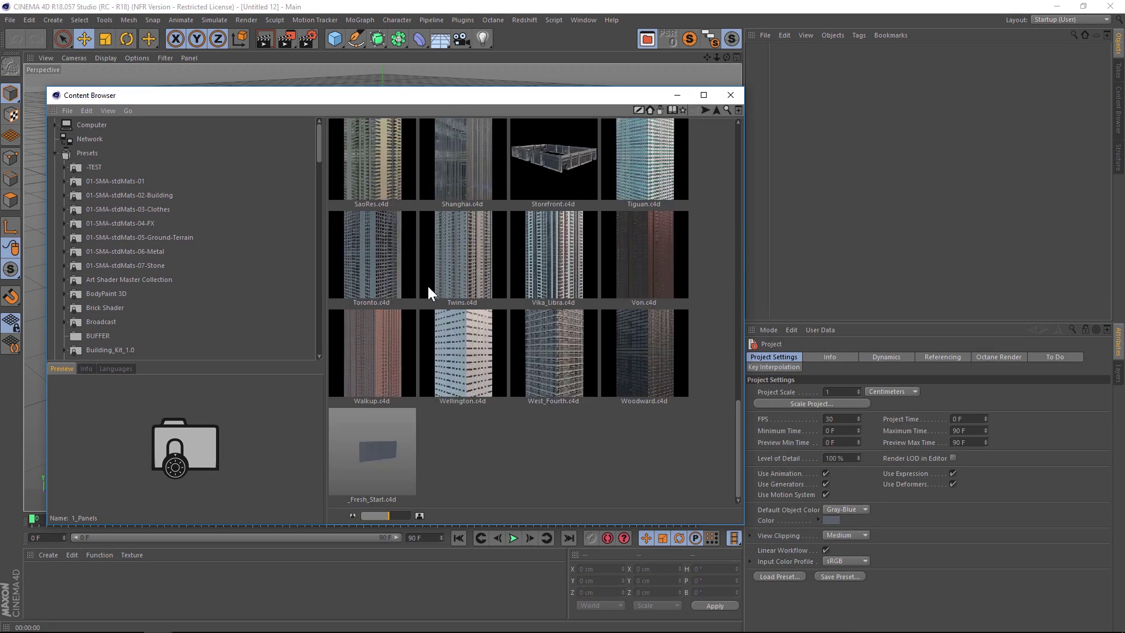
{"action": "scroll", "coordinate": [471, 371], "scroll_direction": "up", "scroll_amount": 3}
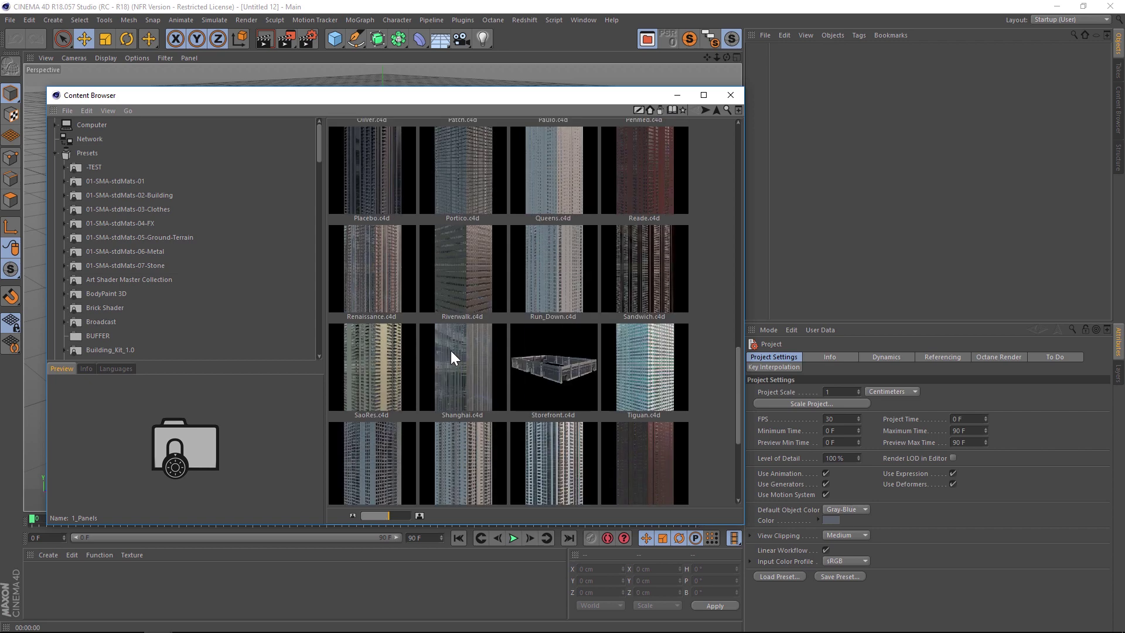
{"action": "left_click_drag", "start_coordinate": [739, 374], "coordinate": [729, 167]}
{"action": "double_click", "coordinate": [652, 197]}
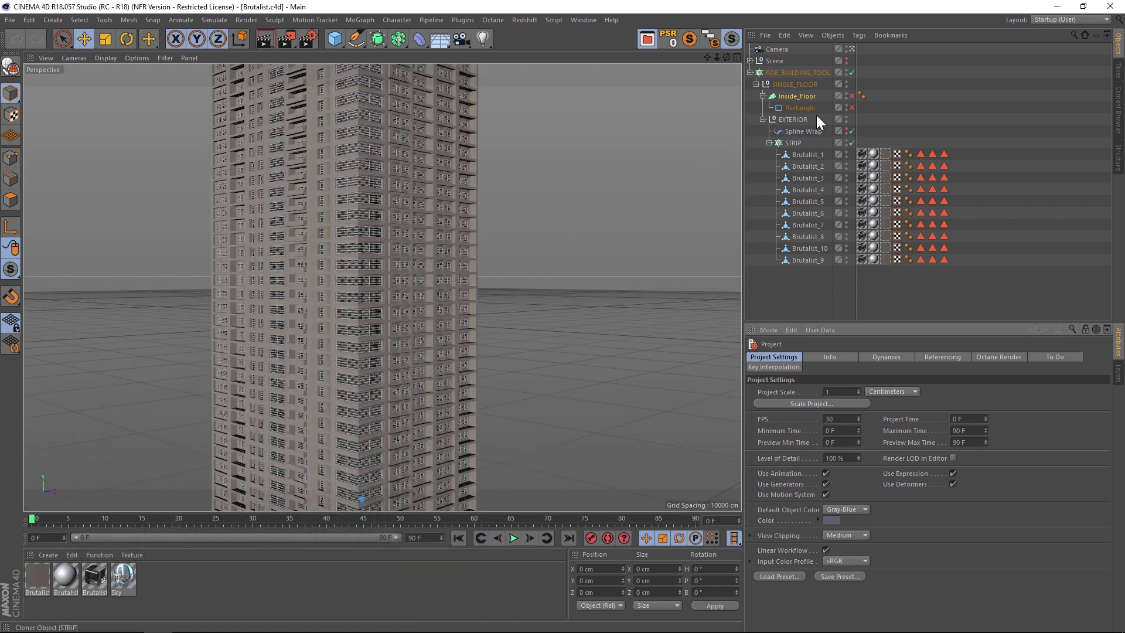
Disable the RDE_BUILDING_TOOL cloner of the Brutalist scene
{"action": "left_click", "coordinate": [775, 72]}
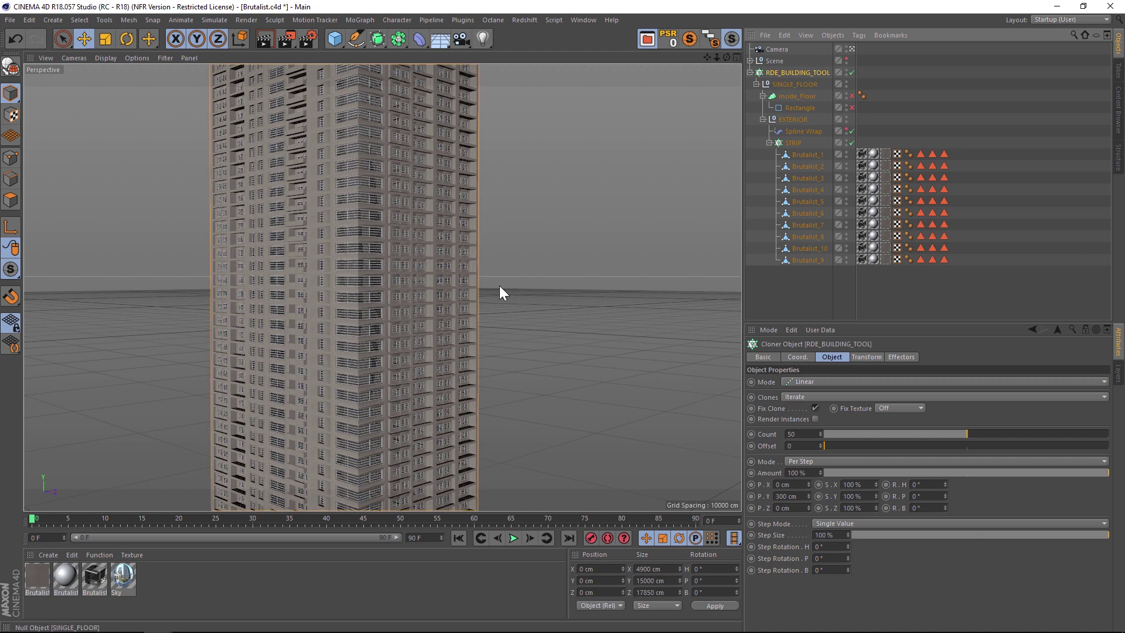
{"action": "left_click", "coordinate": [851, 72]}
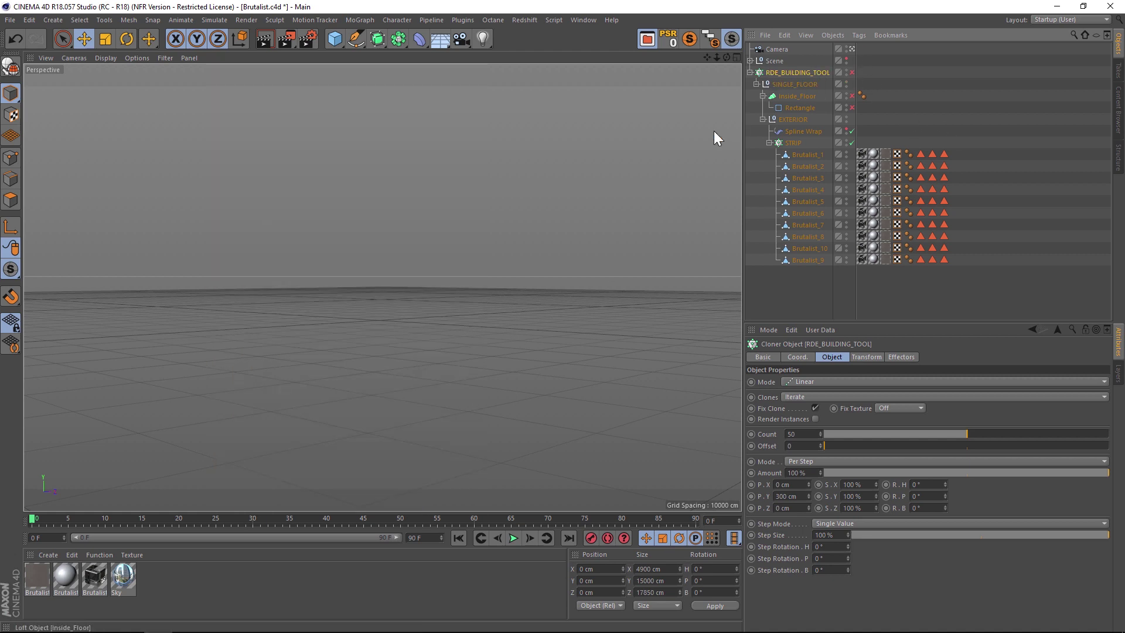
Examine the single floor's setup: the STRIP cloner, the Rectangle spline and the Spline Wrap deformer
{"action": "left_click_drag", "start_coordinate": [708, 57], "coordinate": [708, 55]}
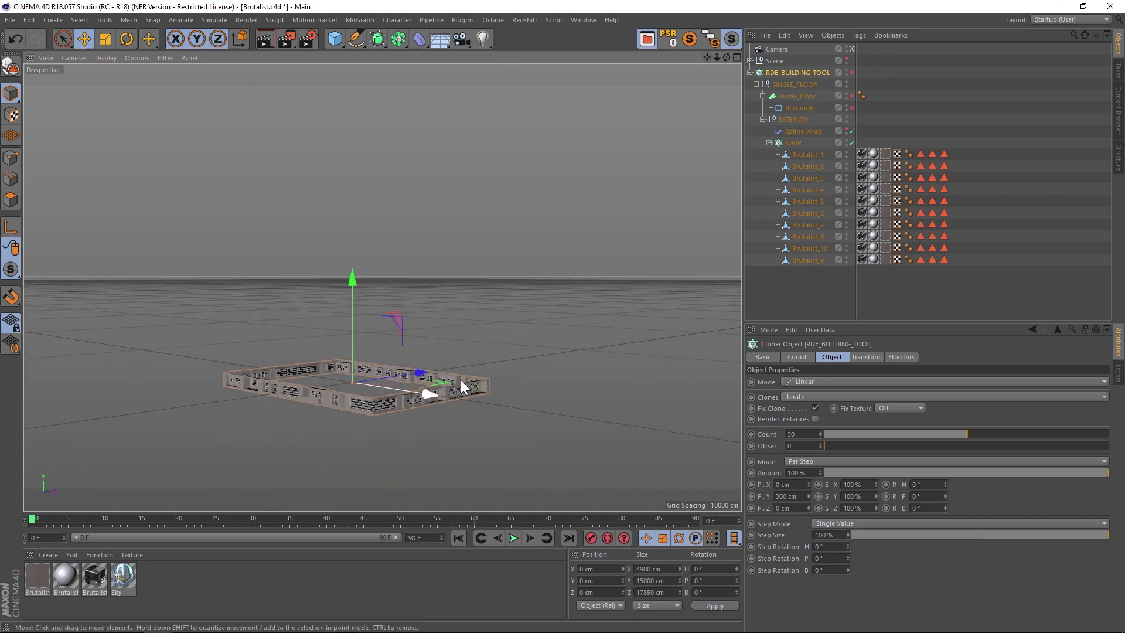
{"action": "left_click", "coordinate": [793, 142]}
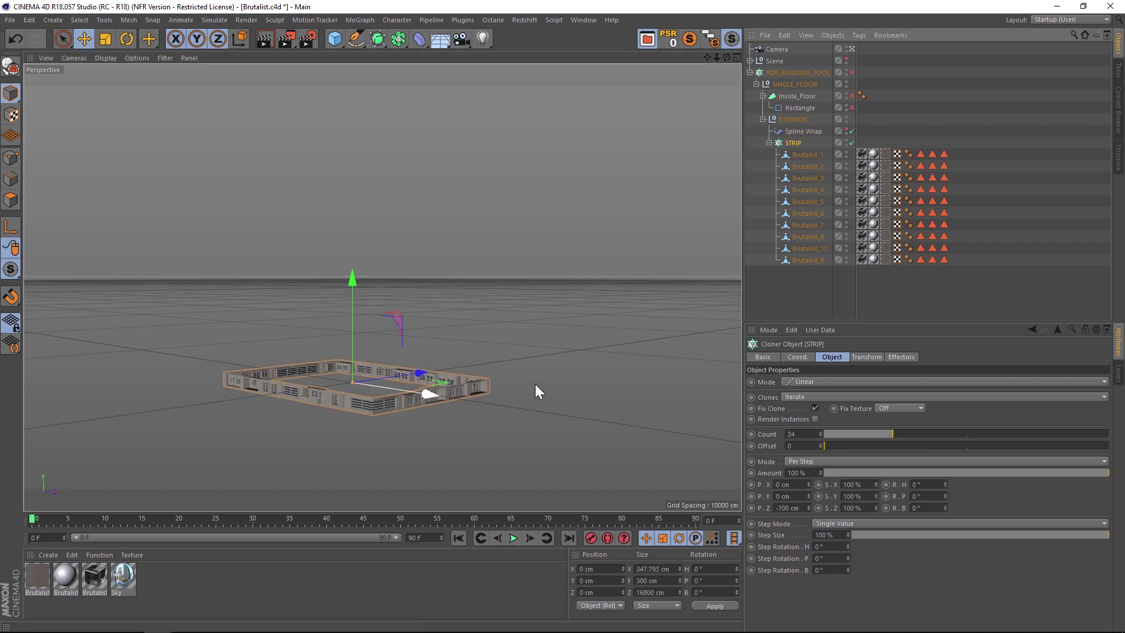
{"action": "left_click", "coordinate": [779, 108]}
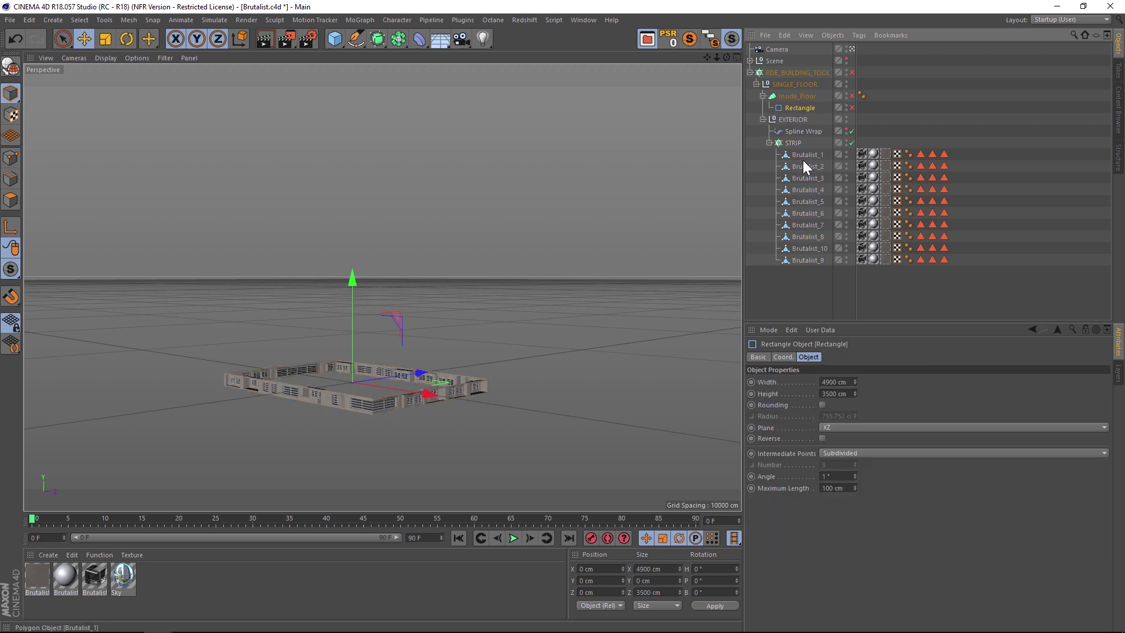
{"action": "left_click", "coordinate": [792, 131]}
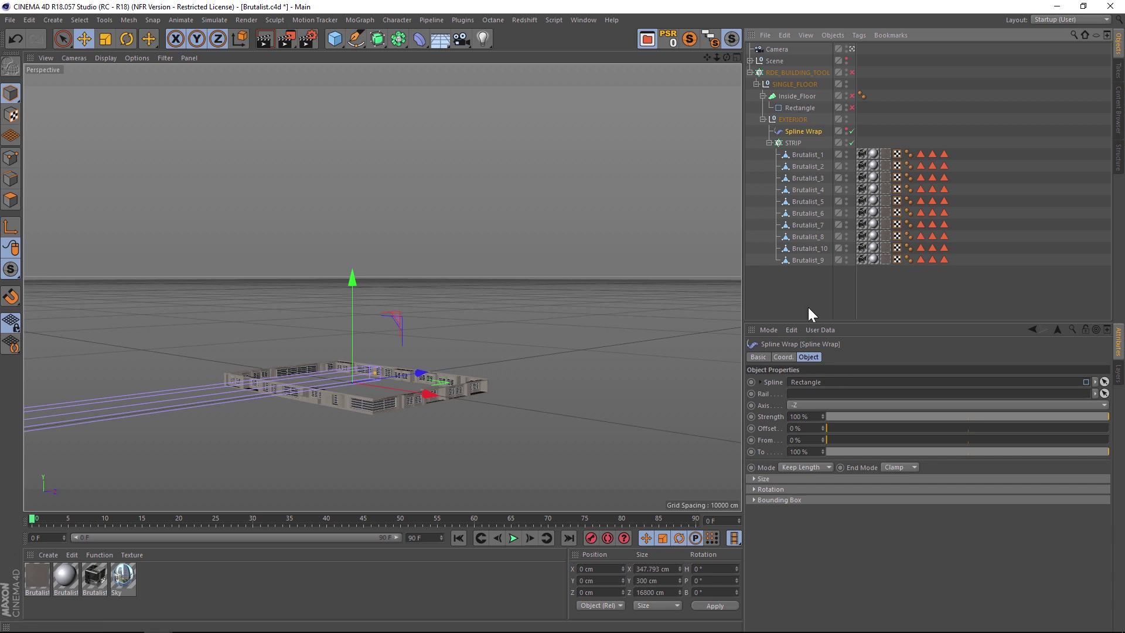
{"action": "left_click", "coordinate": [793, 143]}
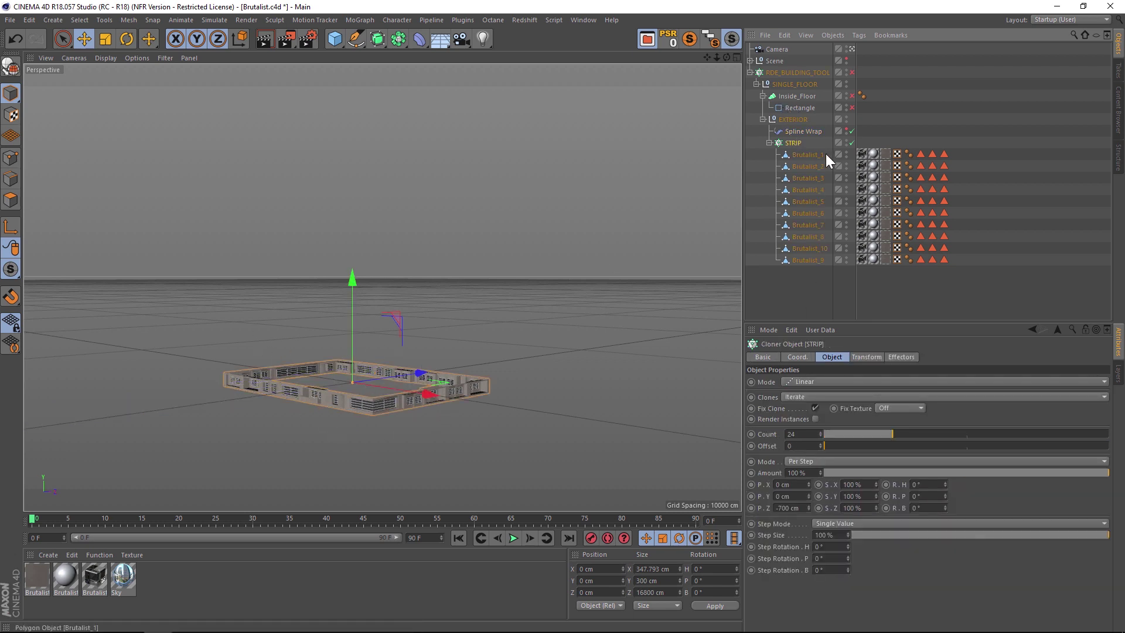
Turn the STRIP cloner off to inspect the single Brutalist_1 panel, and turn the cloner back on
{"action": "left_click", "coordinate": [852, 143]}
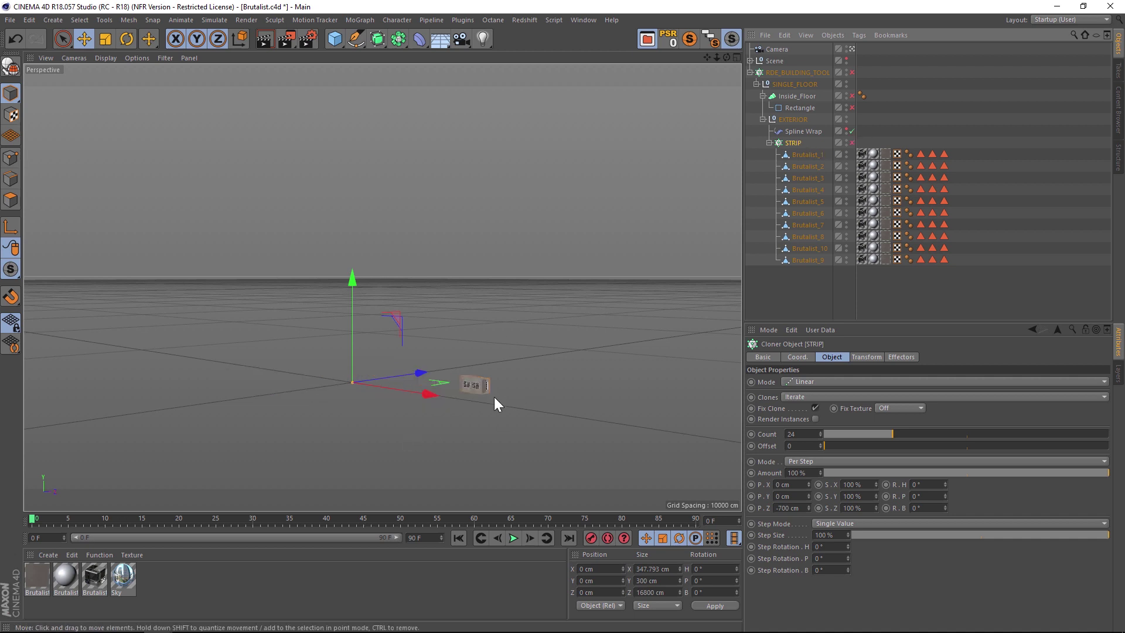
{"action": "scroll", "coordinate": [494, 396], "scroll_direction": "up", "scroll_amount": 2}
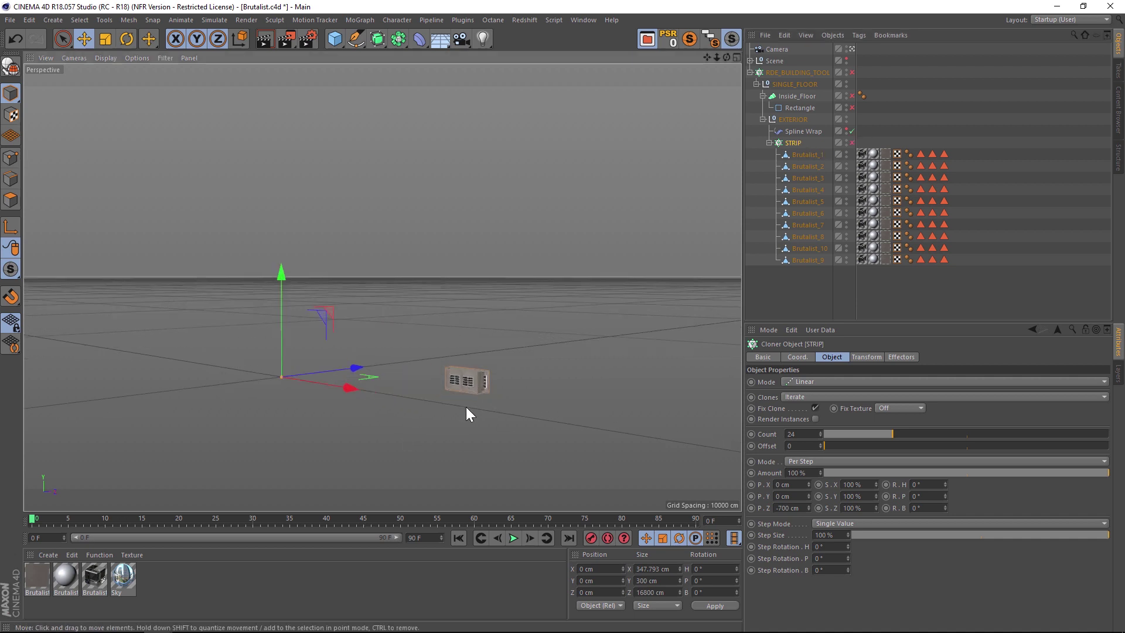
{"action": "left_click_drag", "start_coordinate": [466, 414], "coordinate": [691, 328], "text": "alt"}
{"action": "left_click", "coordinate": [797, 155]}
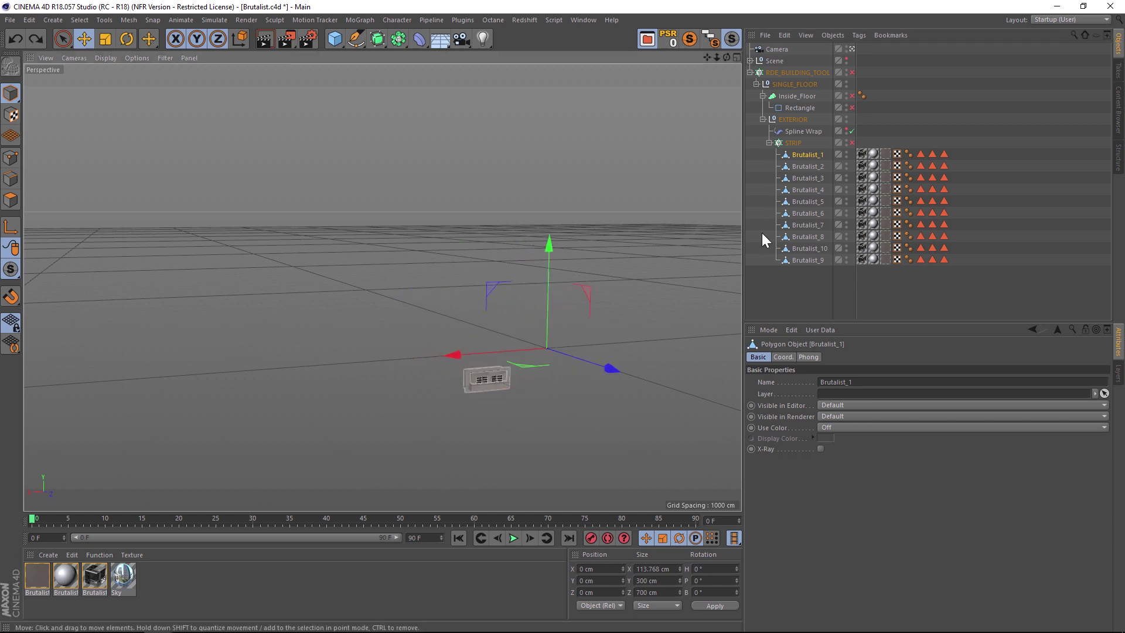
{"action": "left_click", "coordinate": [851, 143]}
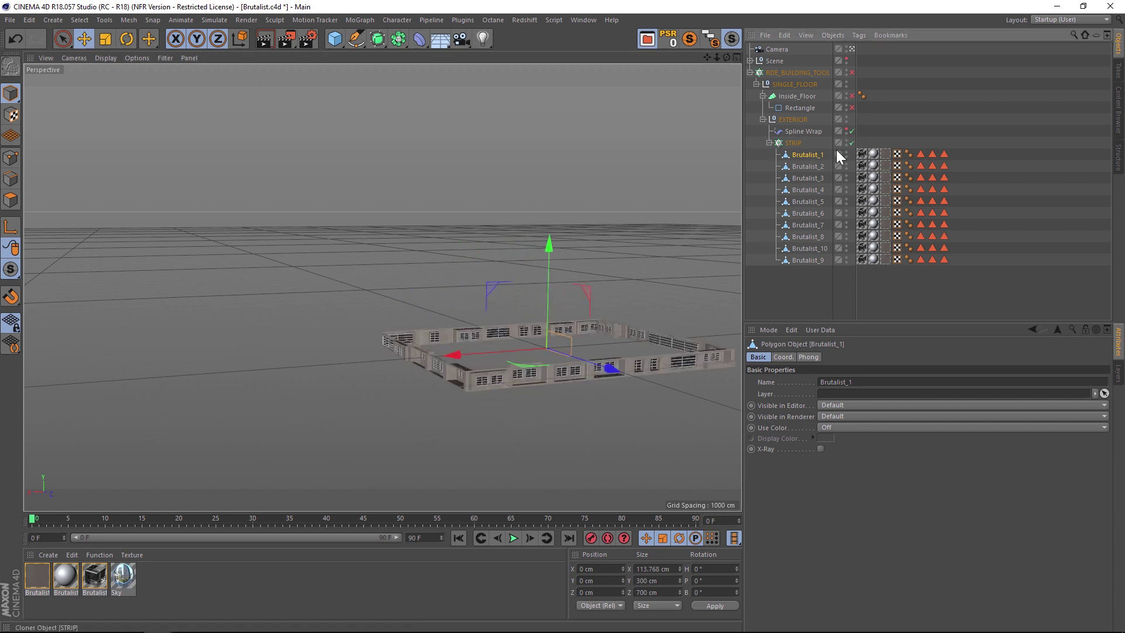
Re-enable the RDE_BUILDING_TOOL cloner to stack the Brutalist floors and inspect the whole tower
{"action": "left_click_drag", "start_coordinate": [716, 58], "coordinate": [838, 136]}
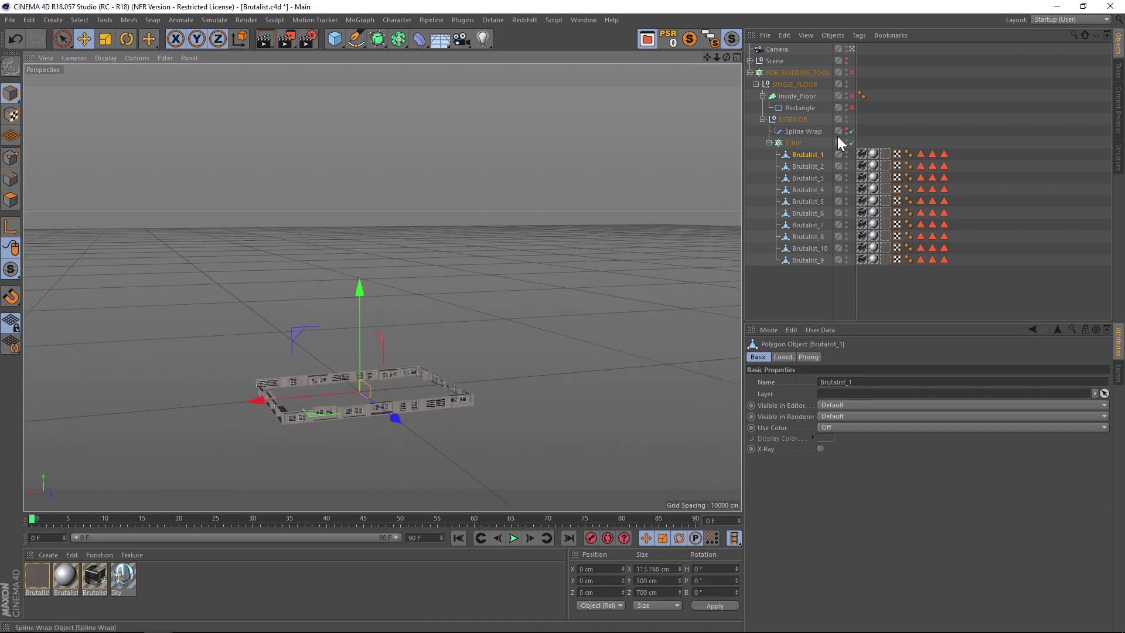
{"action": "left_click", "coordinate": [806, 73]}
{"action": "left_click", "coordinate": [852, 72]}
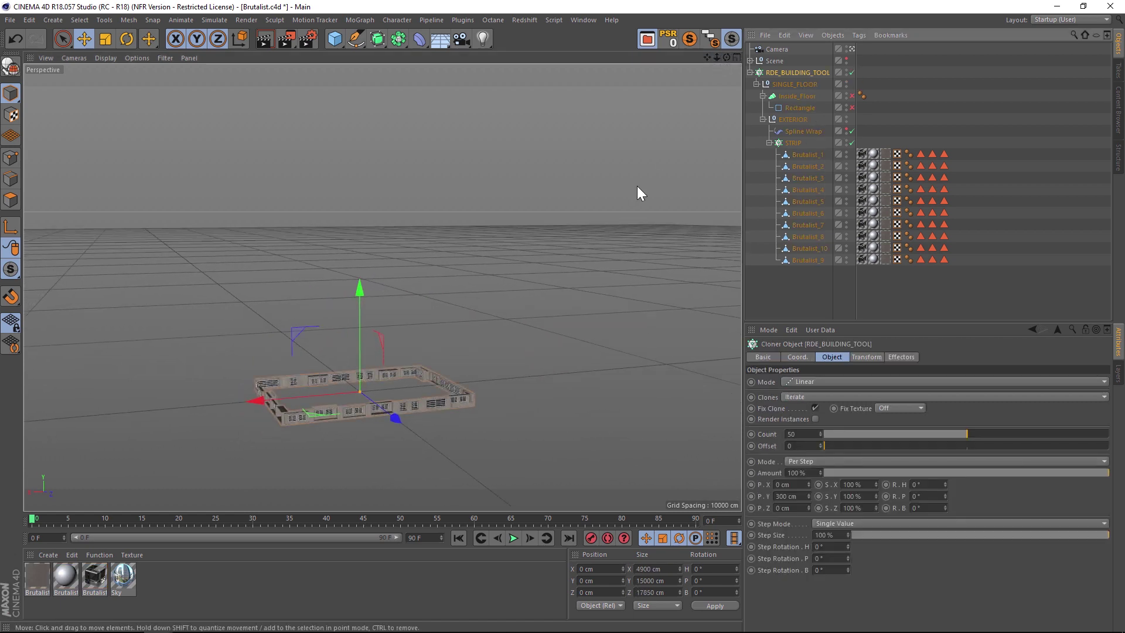
{"action": "left_click_drag", "start_coordinate": [716, 58], "coordinate": [709, 67]}
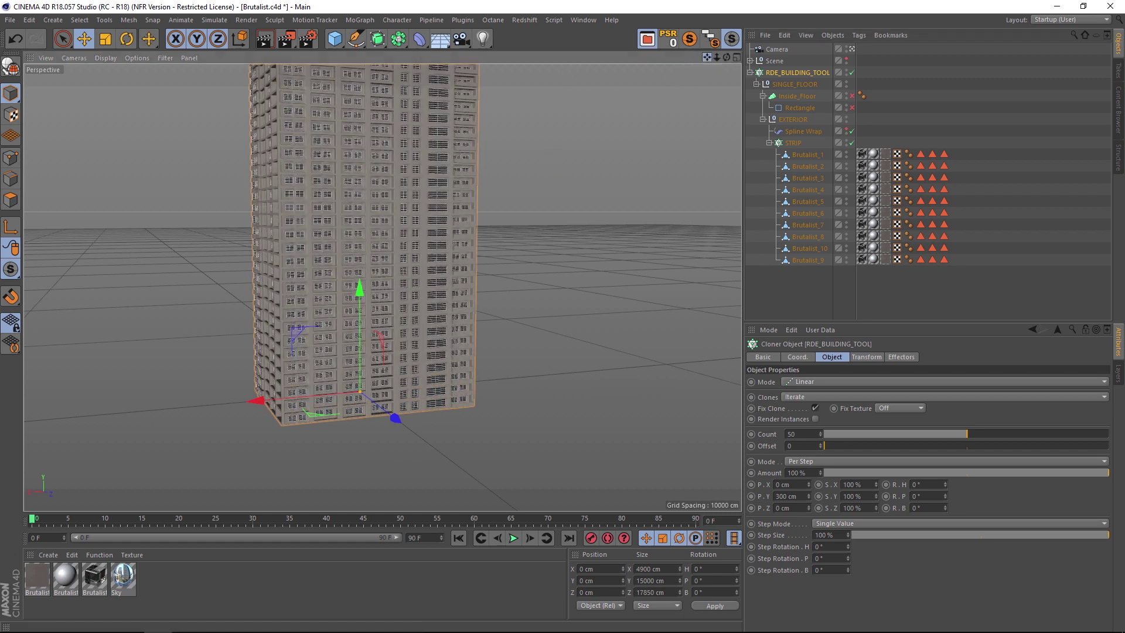
{"action": "left_click_drag", "start_coordinate": [383, 288], "coordinate": [371, 252], "text": "alt"}
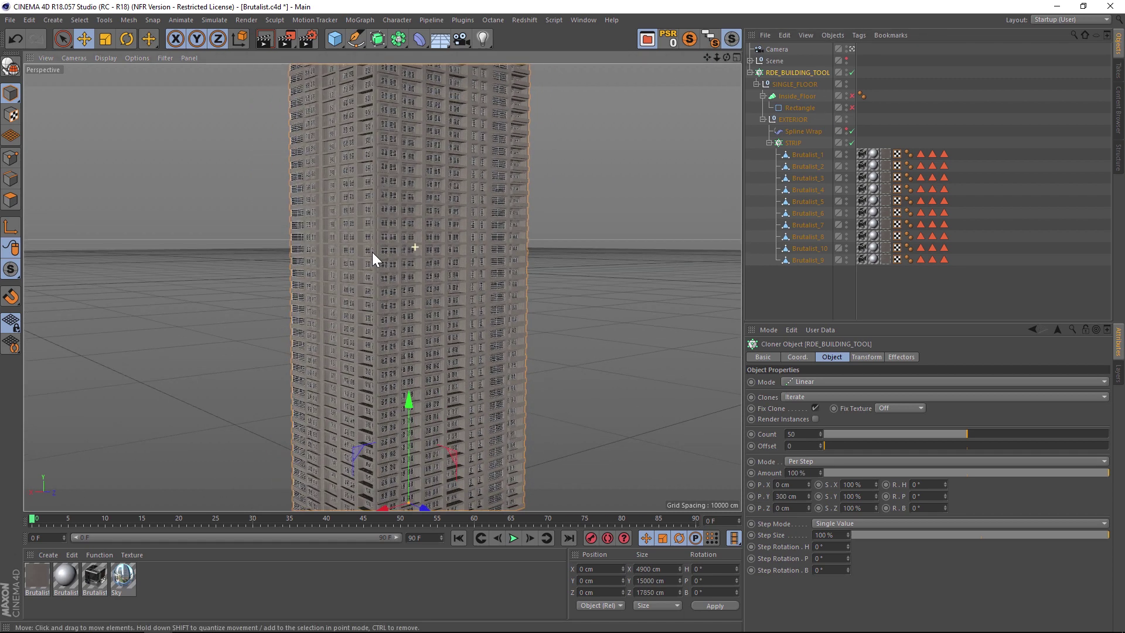
Open the 2_Building_Splines folder of Building_Kit_1.3 in the Content Browser
{"action": "left_click", "coordinate": [647, 39]}
{"action": "left_click_drag", "start_coordinate": [468, 14], "coordinate": [513, 70]}
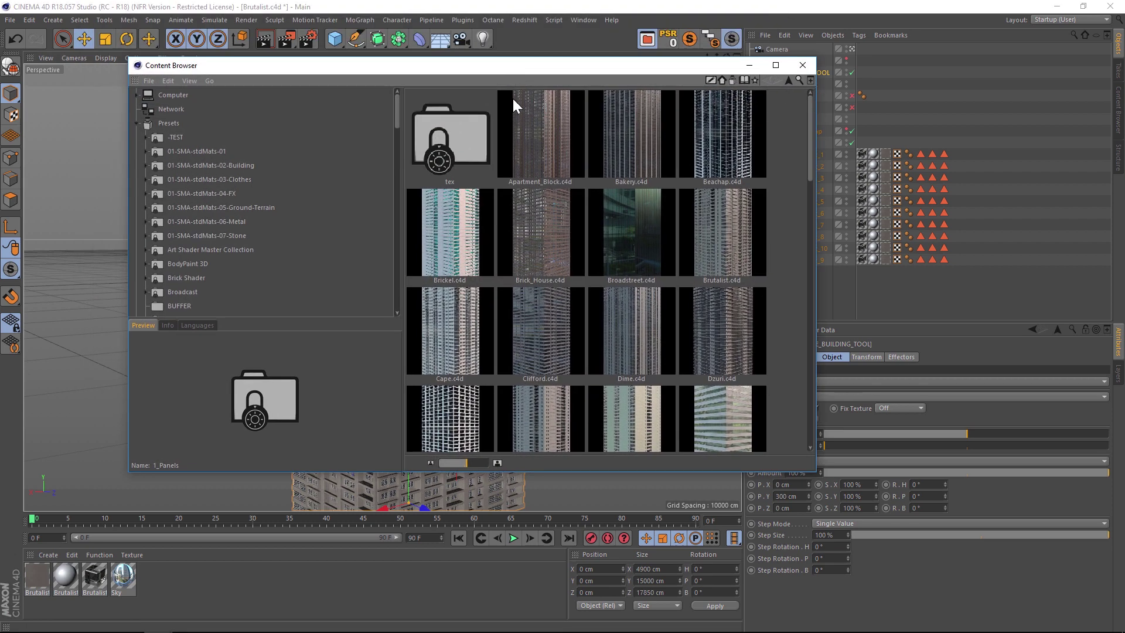
{"action": "left_click_drag", "start_coordinate": [398, 106], "coordinate": [397, 134]}
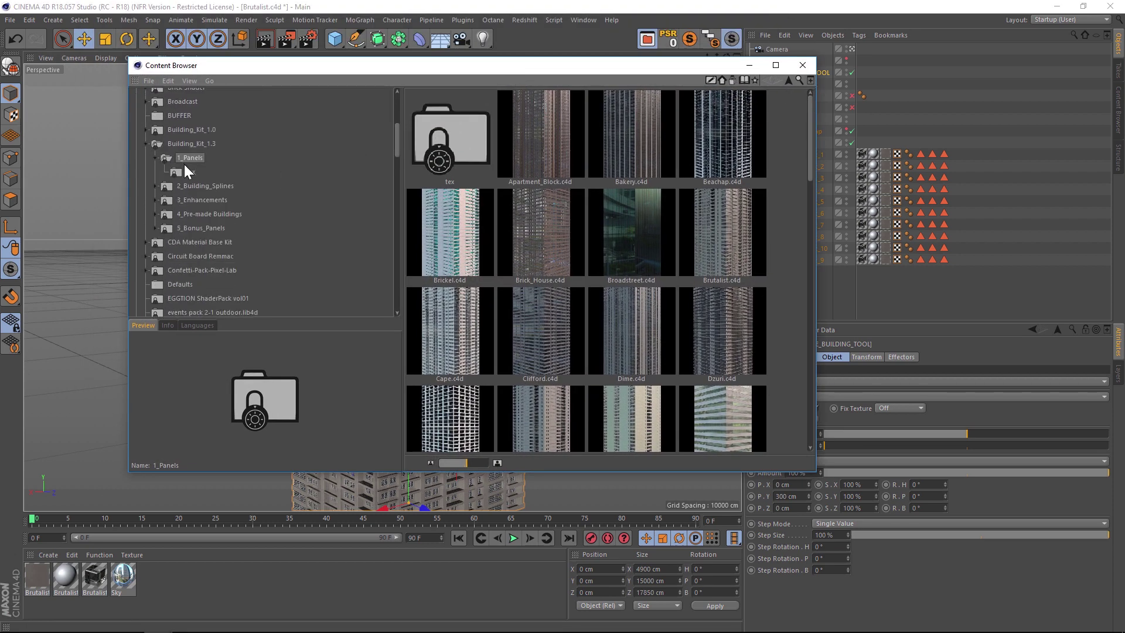
{"action": "left_click", "coordinate": [189, 142]}
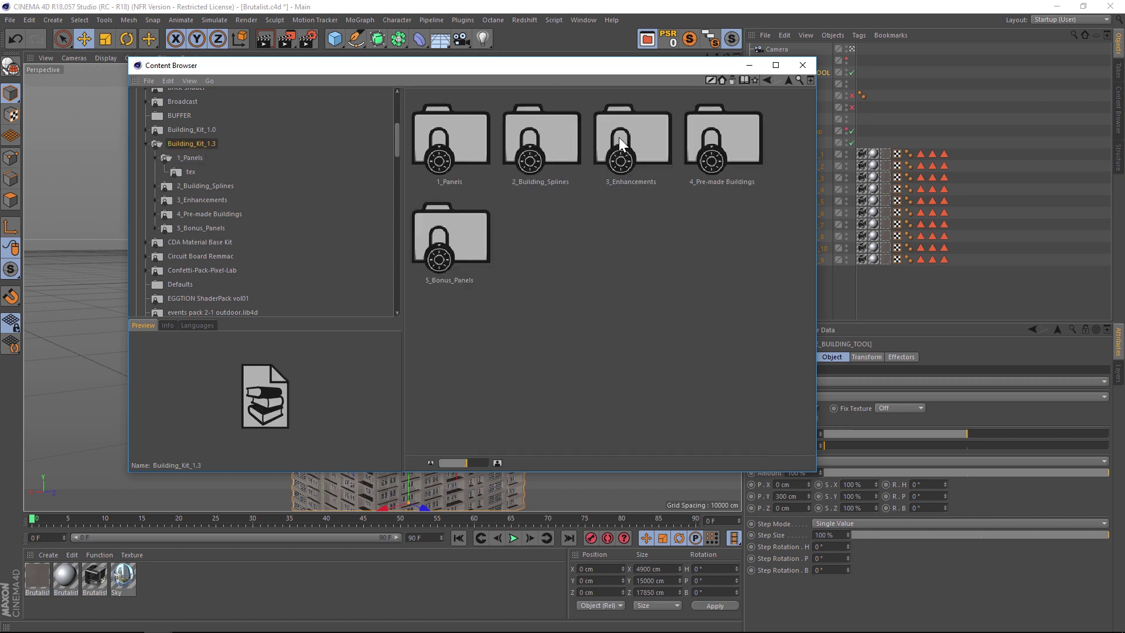
{"action": "left_click", "coordinate": [549, 144]}
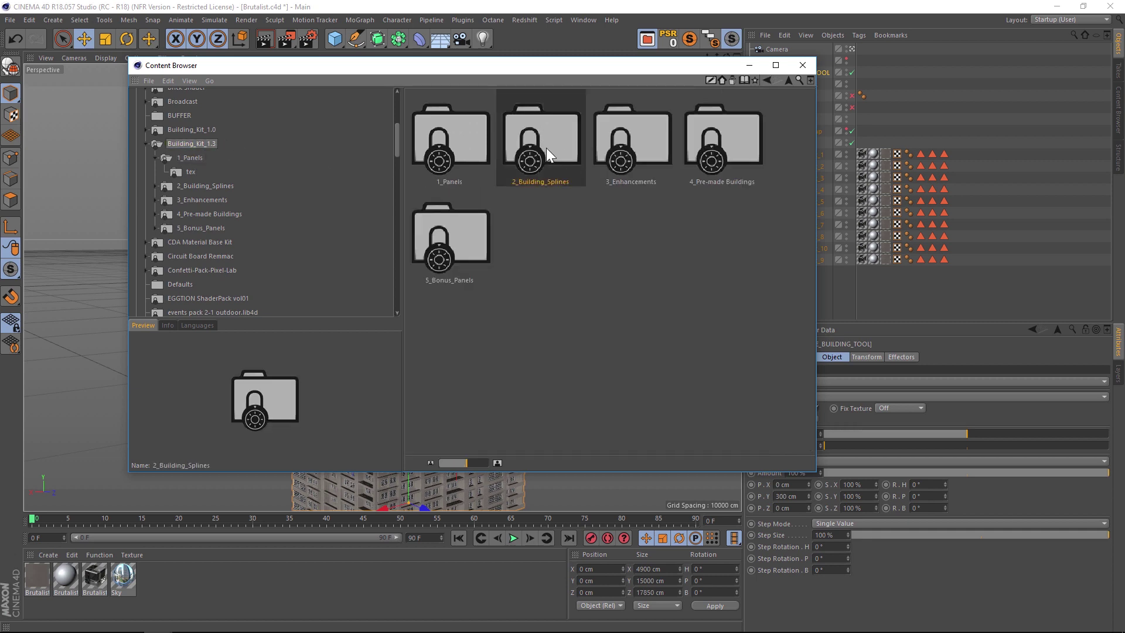
{"action": "double_click", "coordinate": [546, 147]}
Browse the building spline presets, merge Oval-30.c4d into the Brutalist scene and close the Content Browser
{"action": "left_click_drag", "start_coordinate": [810, 119], "coordinate": [712, 392]}
{"action": "scroll", "coordinate": [612, 293], "scroll_direction": "up", "scroll_amount": 3}
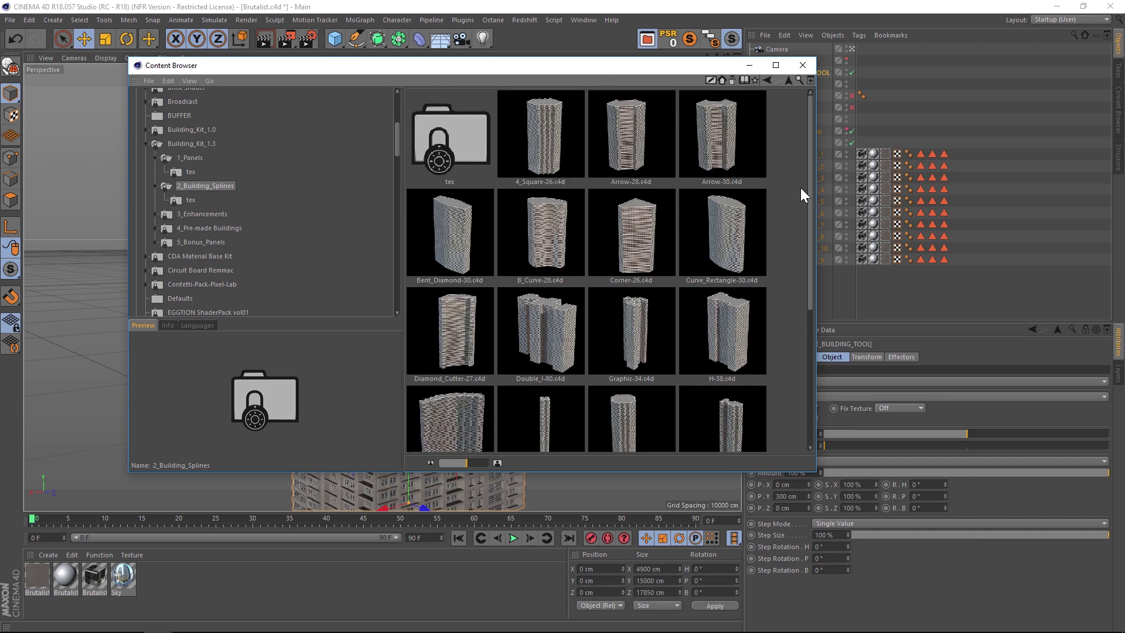
{"action": "left_click_drag", "start_coordinate": [811, 164], "coordinate": [807, 322]}
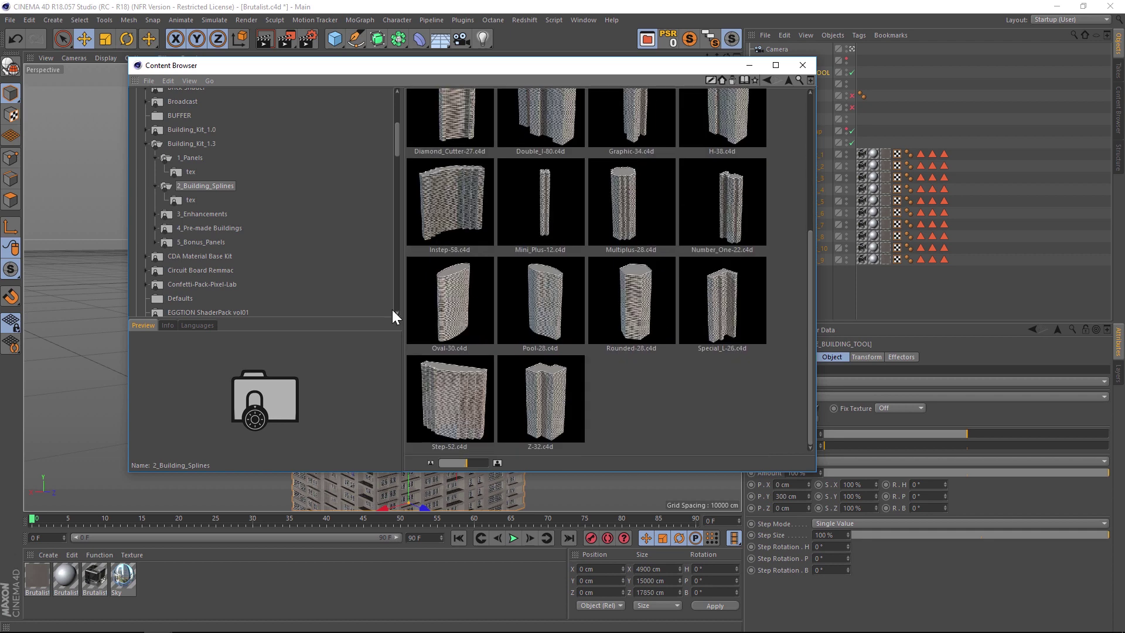
{"action": "left_click", "coordinate": [499, 298]}
{"action": "left_click", "coordinate": [464, 293]}
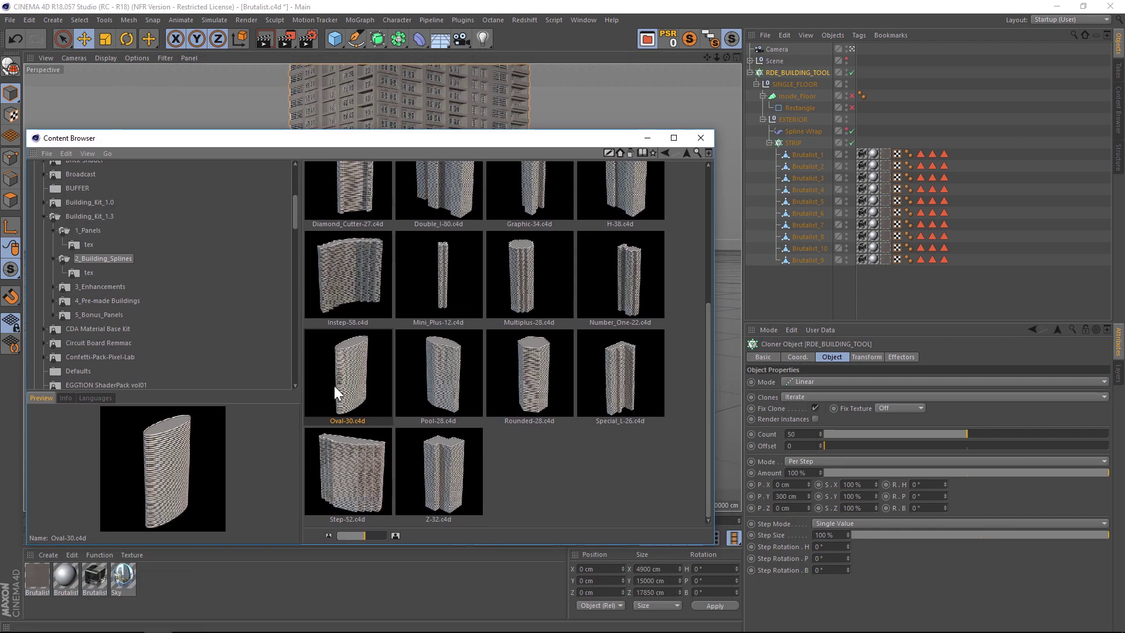
{"action": "double_click", "coordinate": [335, 388]}
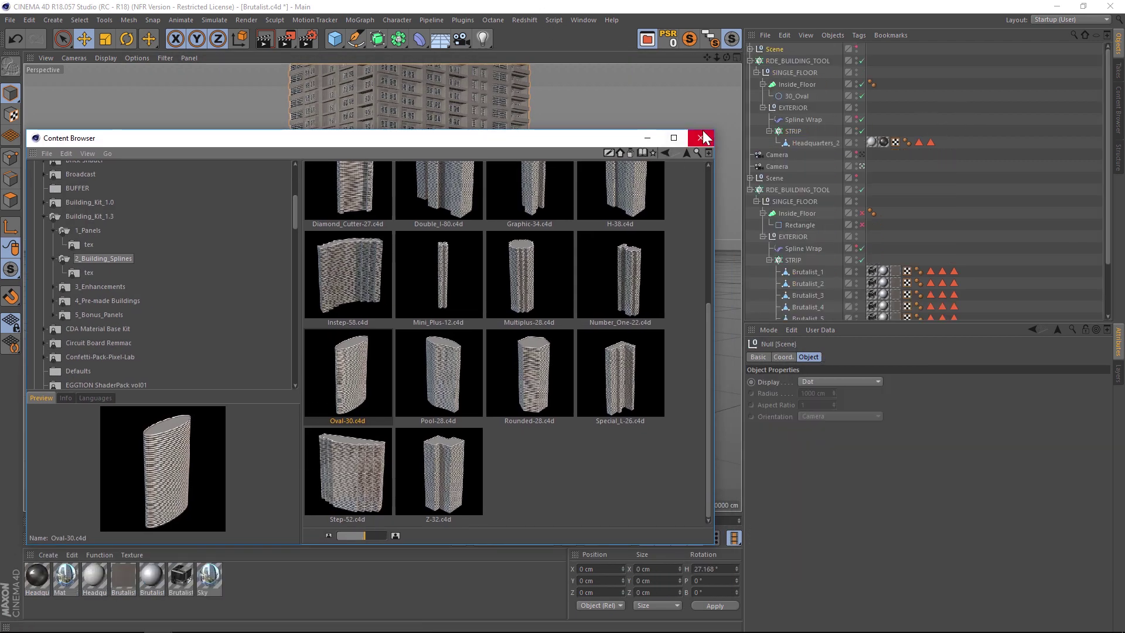
{"action": "left_click", "coordinate": [704, 138]}
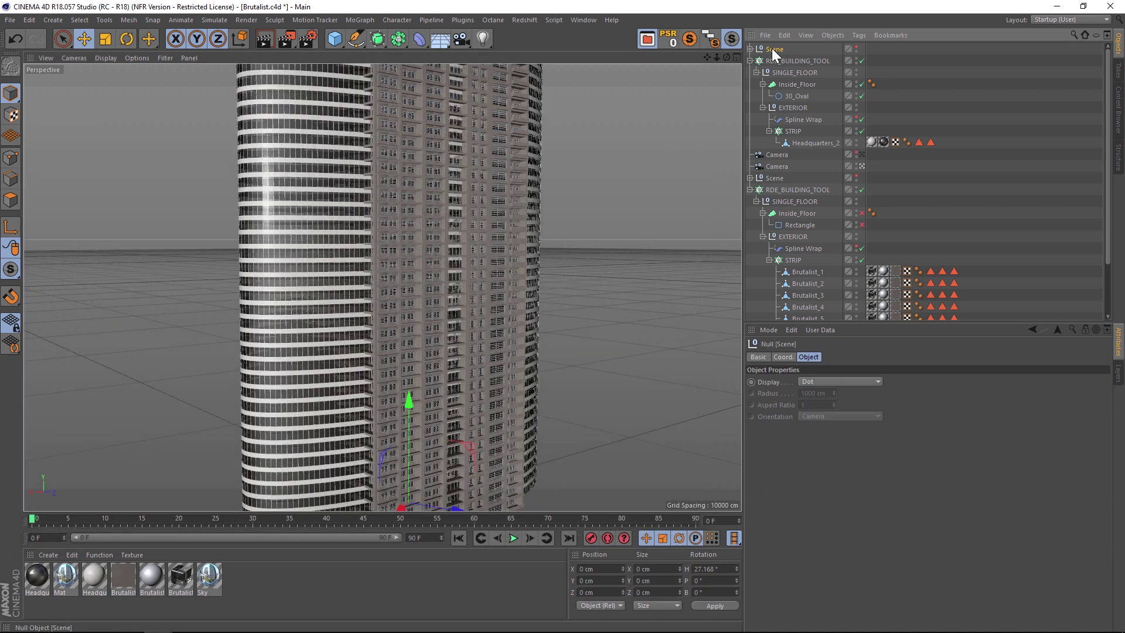
Delete the Scene null and the Camera that came in with the oval preset
{"action": "key", "text": "Delete"}
{"action": "left_click", "coordinate": [771, 140]}
{"action": "key", "text": "Delete"}
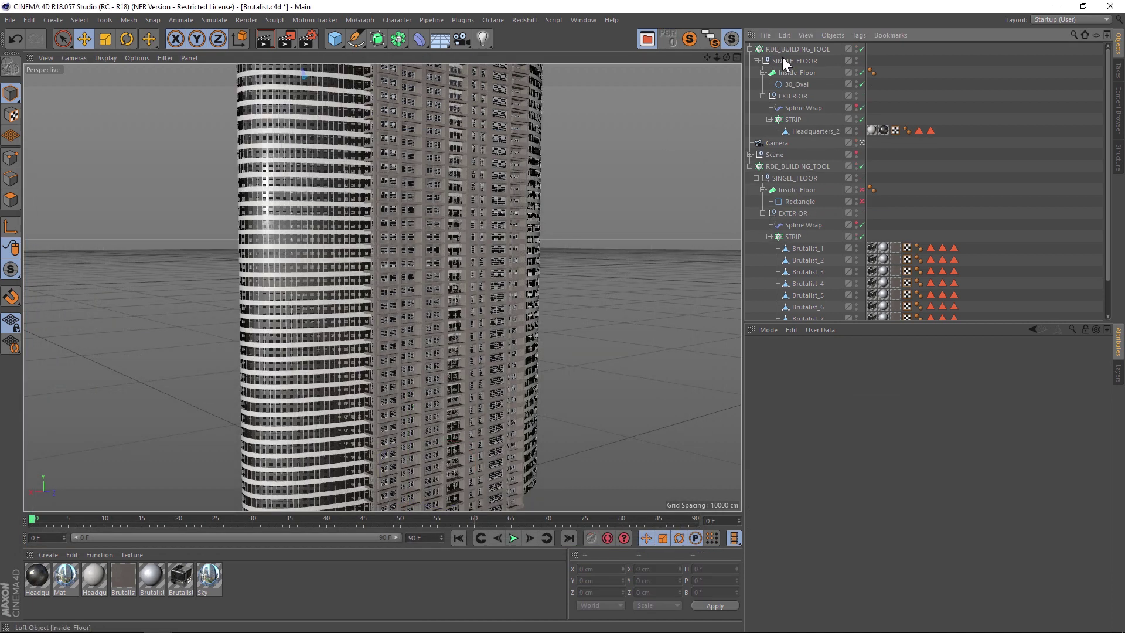
Move the 30_Oval spline from the imported building into the Brutalist building's Inside_Floor object
{"action": "left_click", "coordinate": [787, 50]}
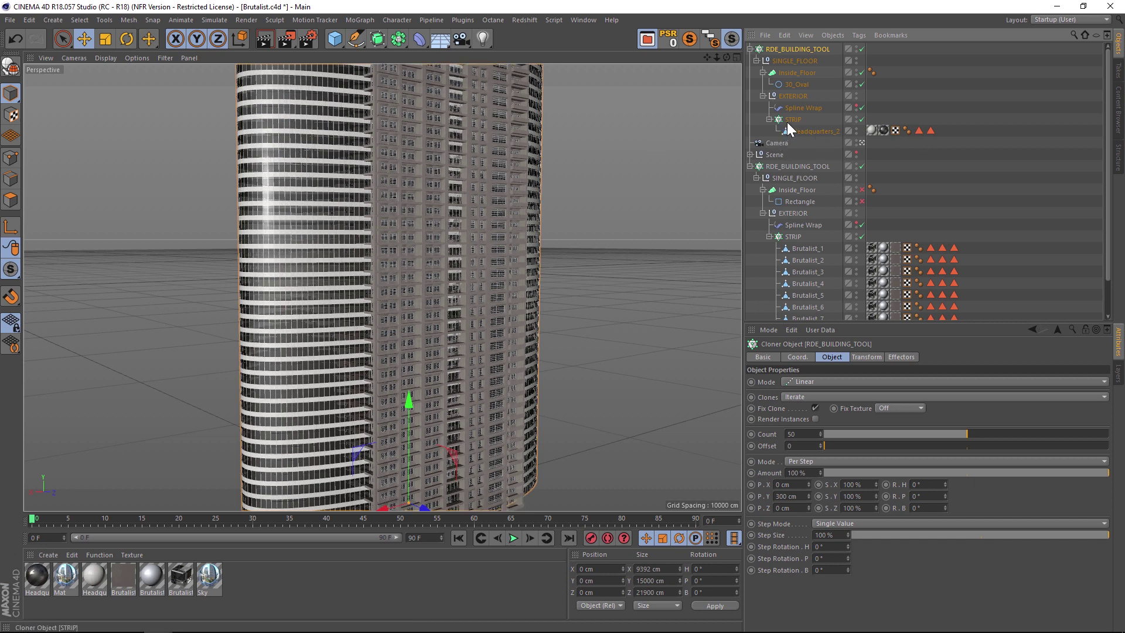
{"action": "left_click", "coordinate": [795, 83]}
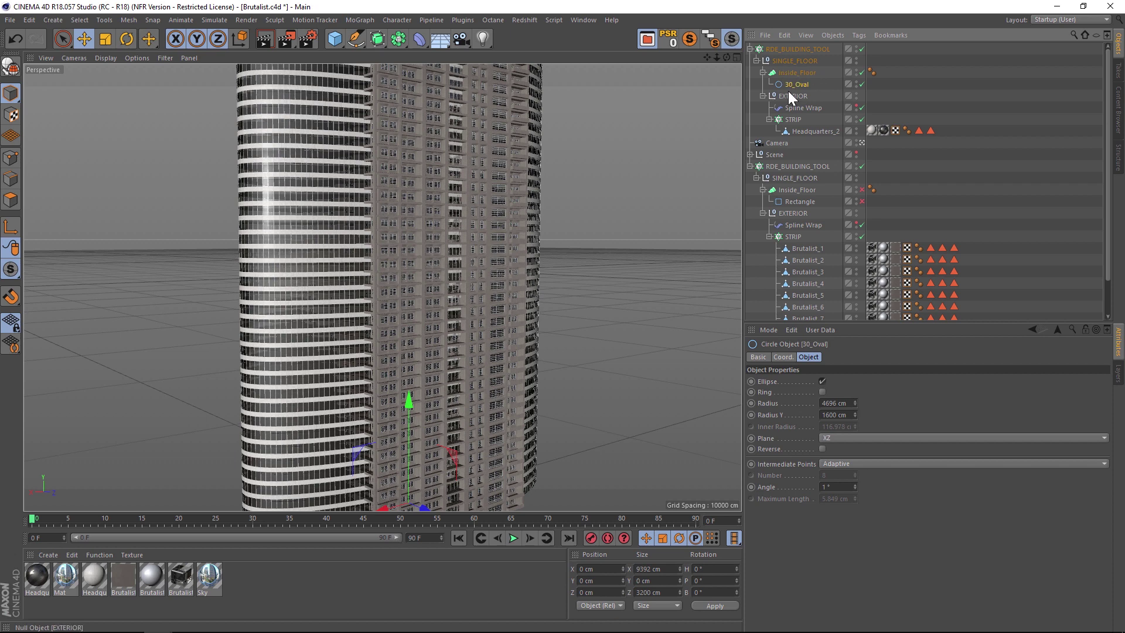
{"action": "left_click_drag", "start_coordinate": [796, 107], "coordinate": [796, 196]}
Delete the Brutalist building's Rectangle spline and the imported RDE_BUILDING_TOOL cloner containing the Headquarters_2 panel
{"action": "left_click", "coordinate": [790, 199]}
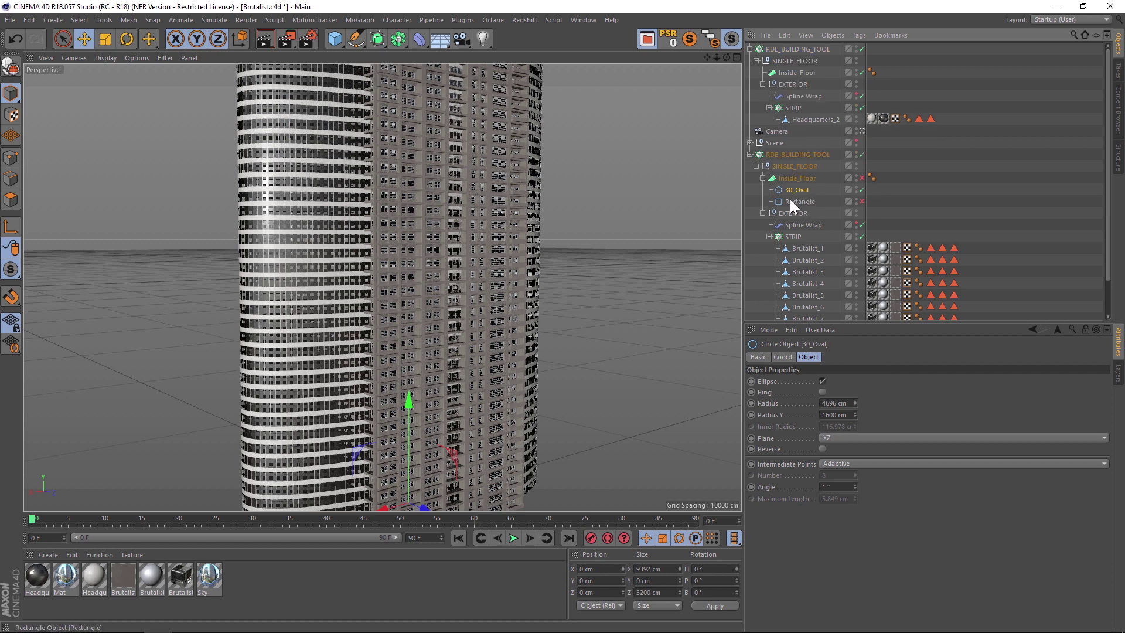
{"action": "key", "text": "Delete"}
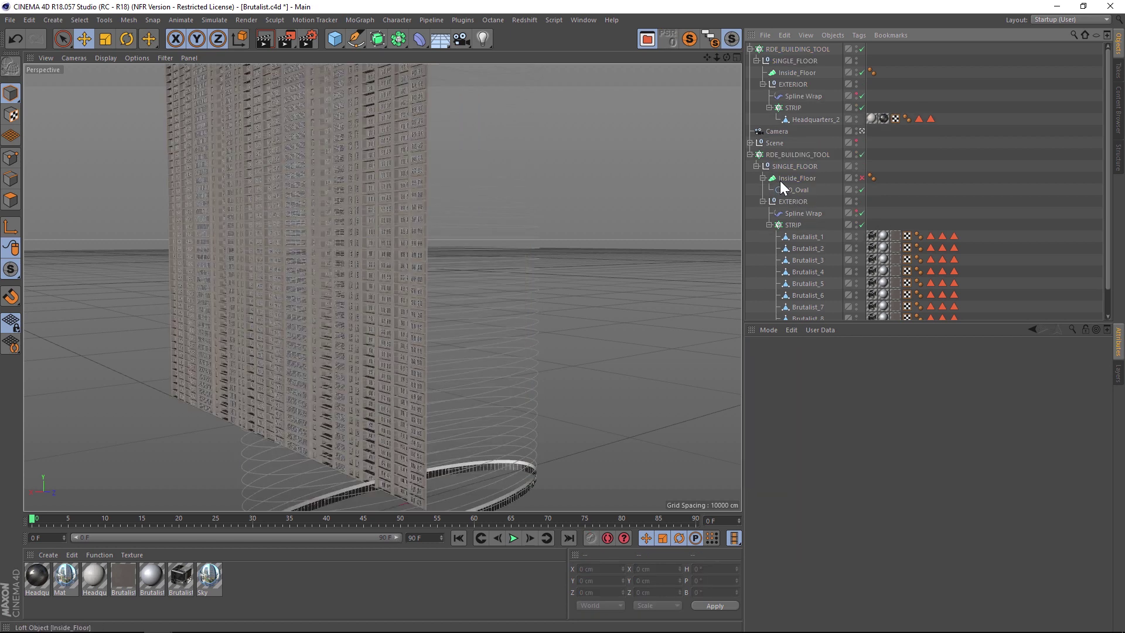
{"action": "left_click", "coordinate": [779, 47]}
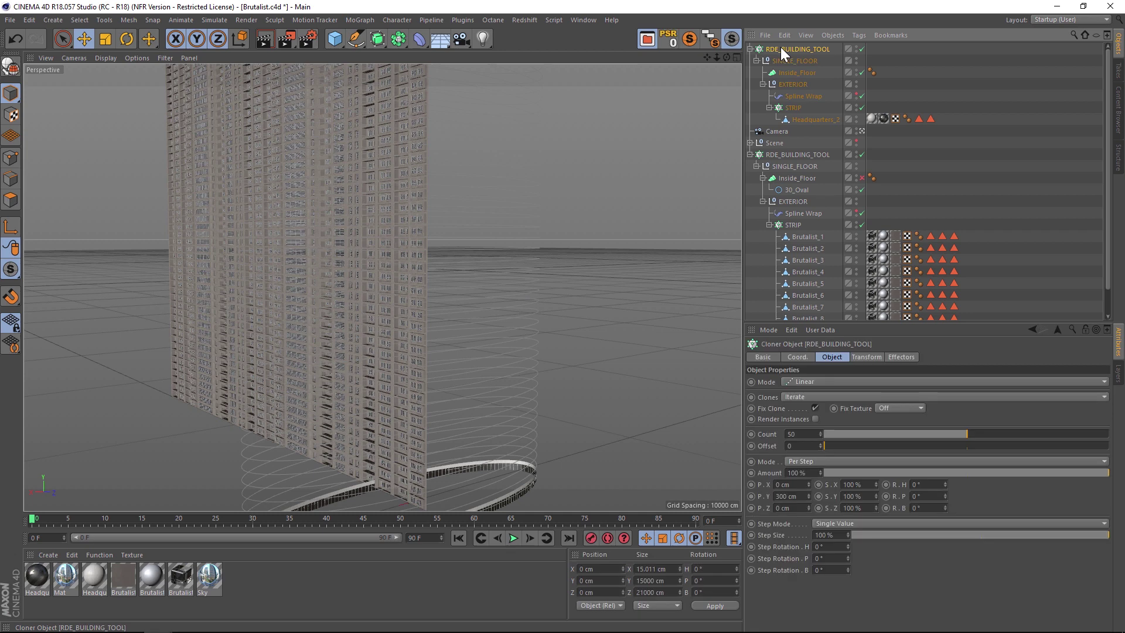
{"action": "key", "text": "Delete"}
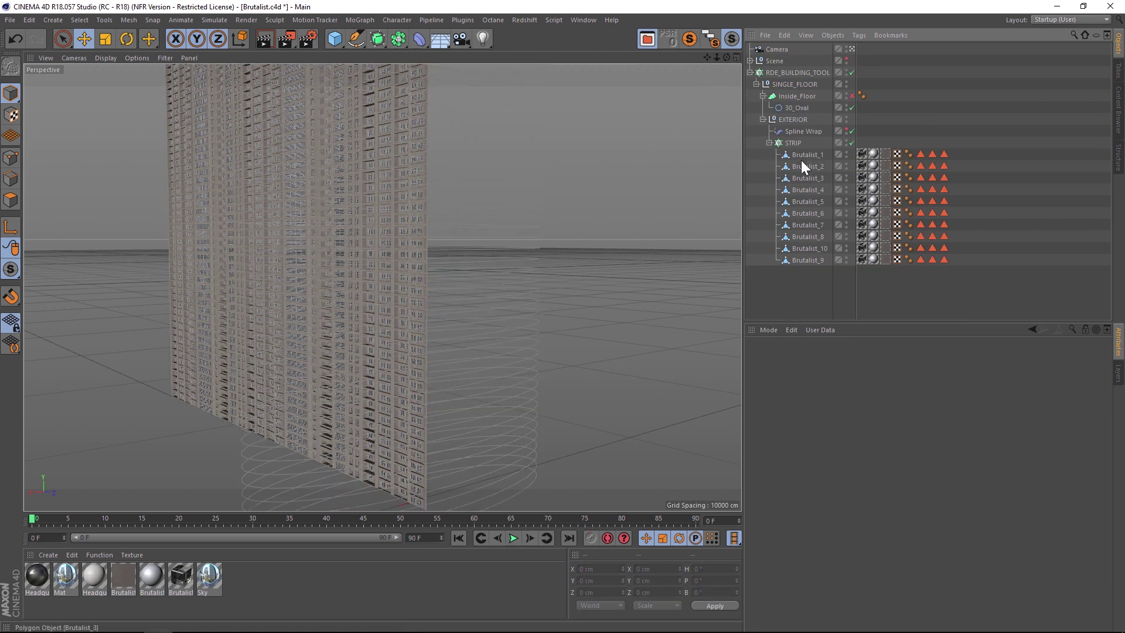
Assign 30_Oval as the spline of the Brutalist building's Spline Wrap and inspect the wrapped panels
{"action": "left_click", "coordinate": [783, 133]}
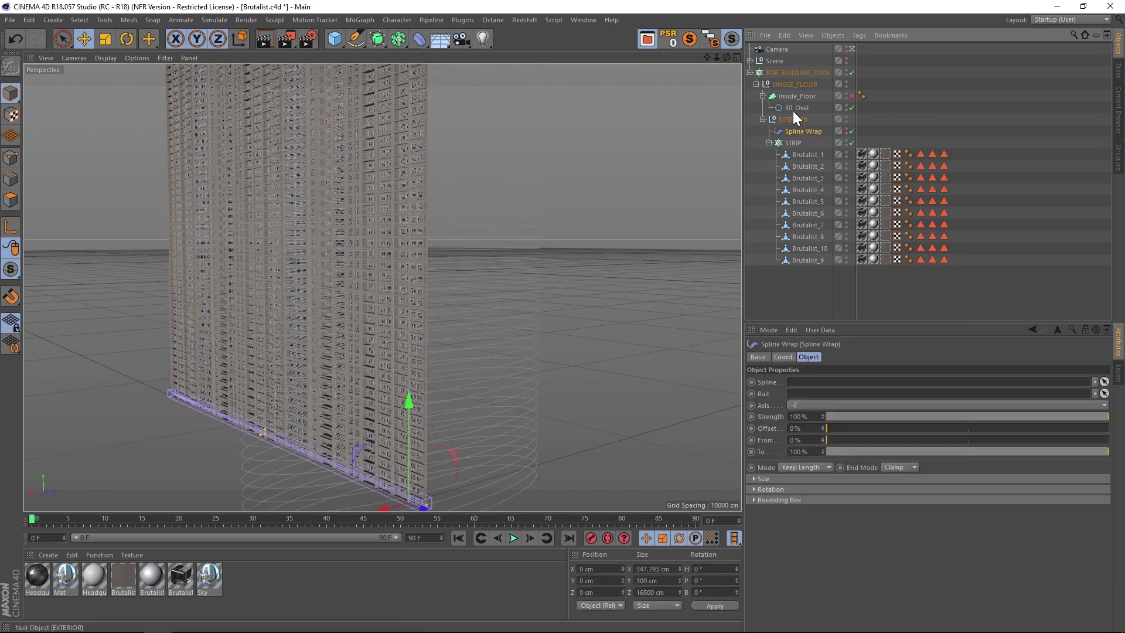
{"action": "left_click_drag", "start_coordinate": [790, 107], "coordinate": [795, 383]}
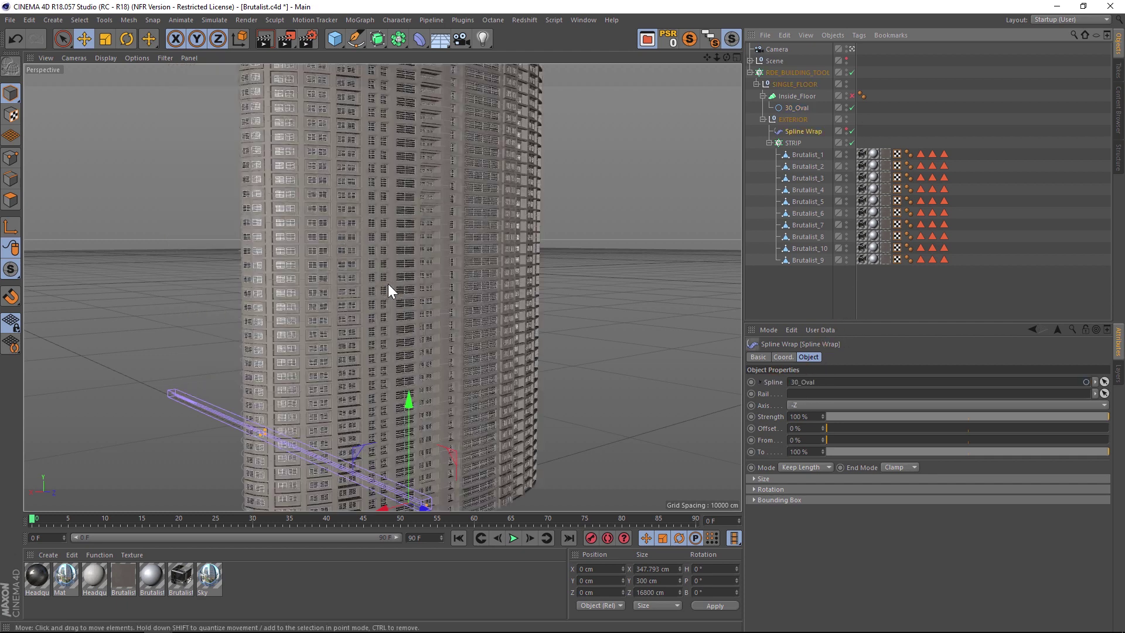
{"action": "mouse_move", "coordinate": [715, 57]}
{"action": "left_mouse_down"}
{"action": "mouse_move", "coordinate": [690, 62]}
{"action": "mouse_move", "coordinate": [712, 59]}
{"action": "mouse_move", "coordinate": [700, 59]}
{"action": "left_mouse_up"}
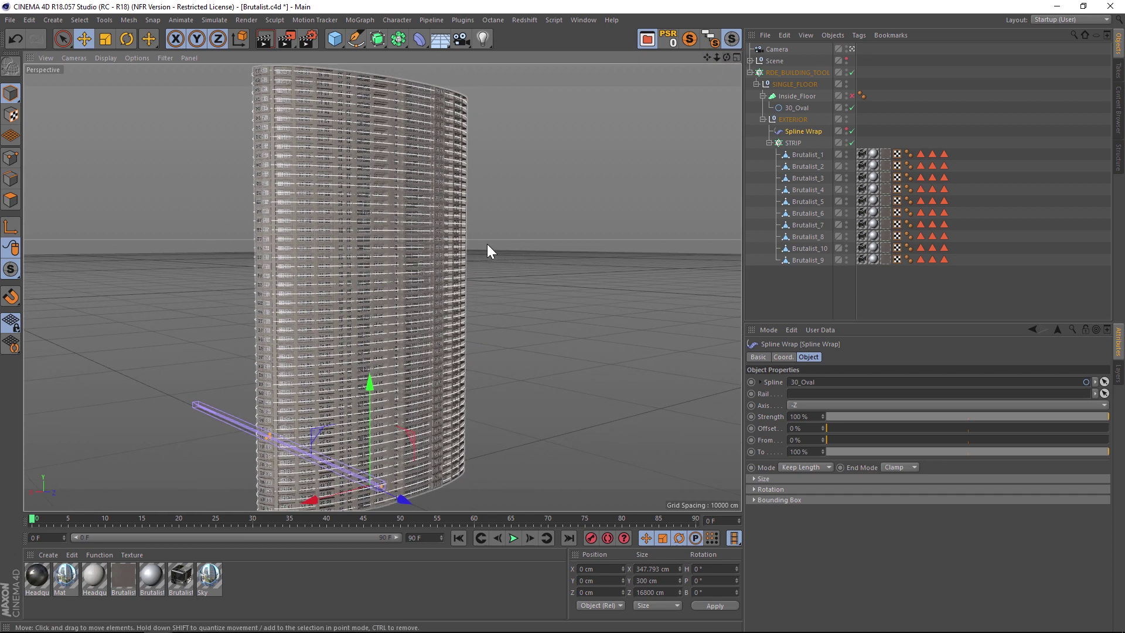
{"action": "left_click_drag", "start_coordinate": [725, 57], "coordinate": [698, 86]}
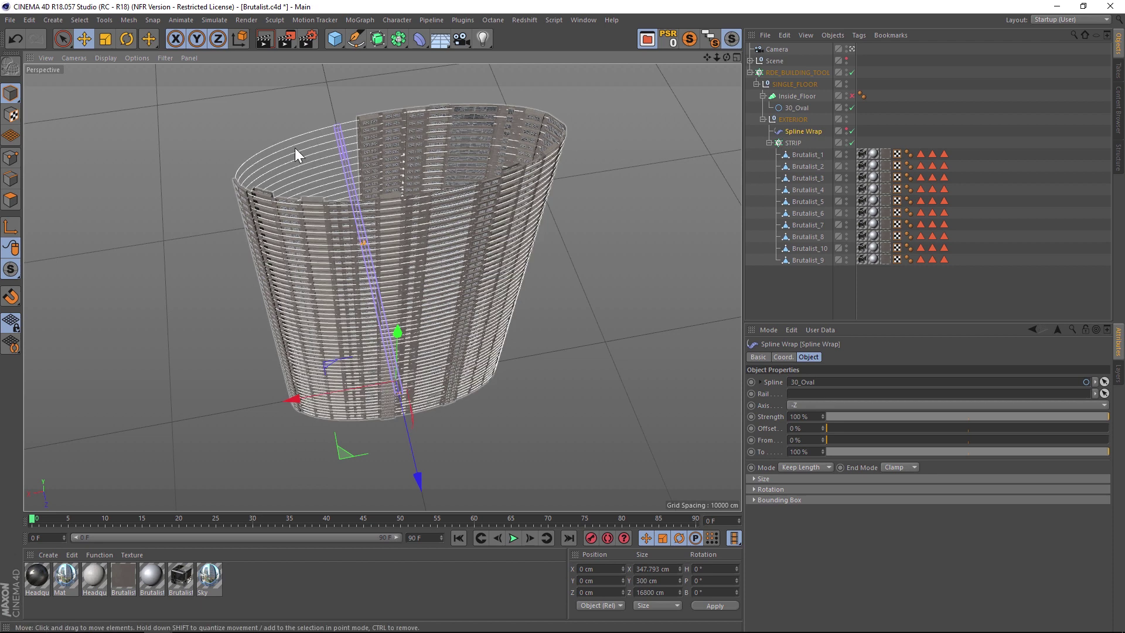
Raise the STRIP cloner's count to 30 so the Brutalist panels wrap the full oval
{"action": "left_click", "coordinate": [792, 143]}
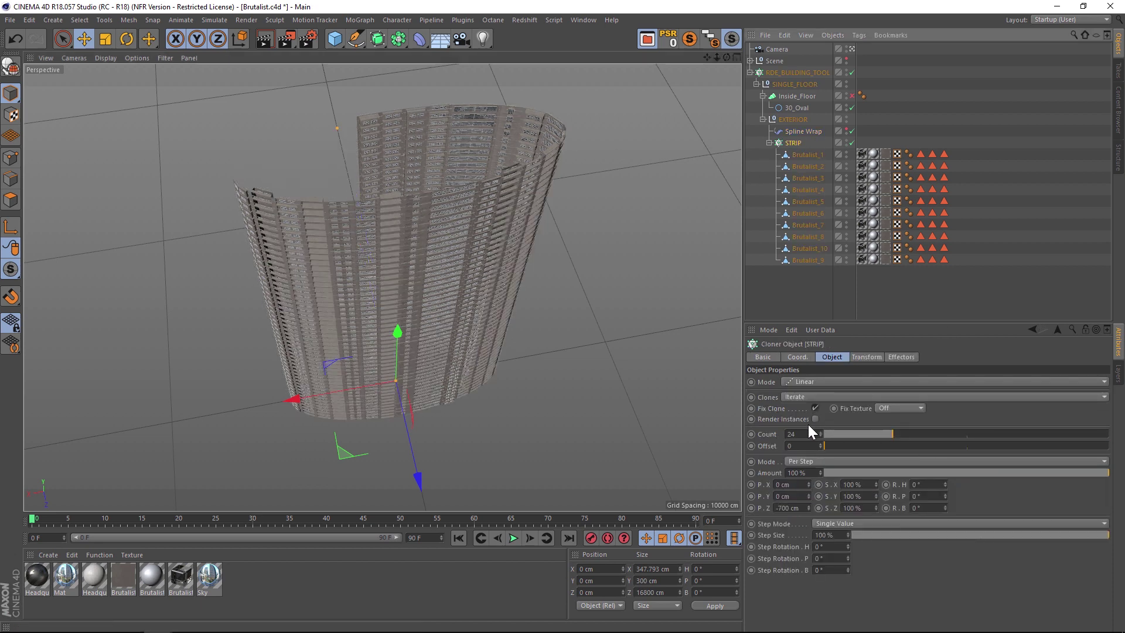
{"action": "left_click", "coordinate": [820, 432]}
{"action": "left_click", "coordinate": [819, 430]}
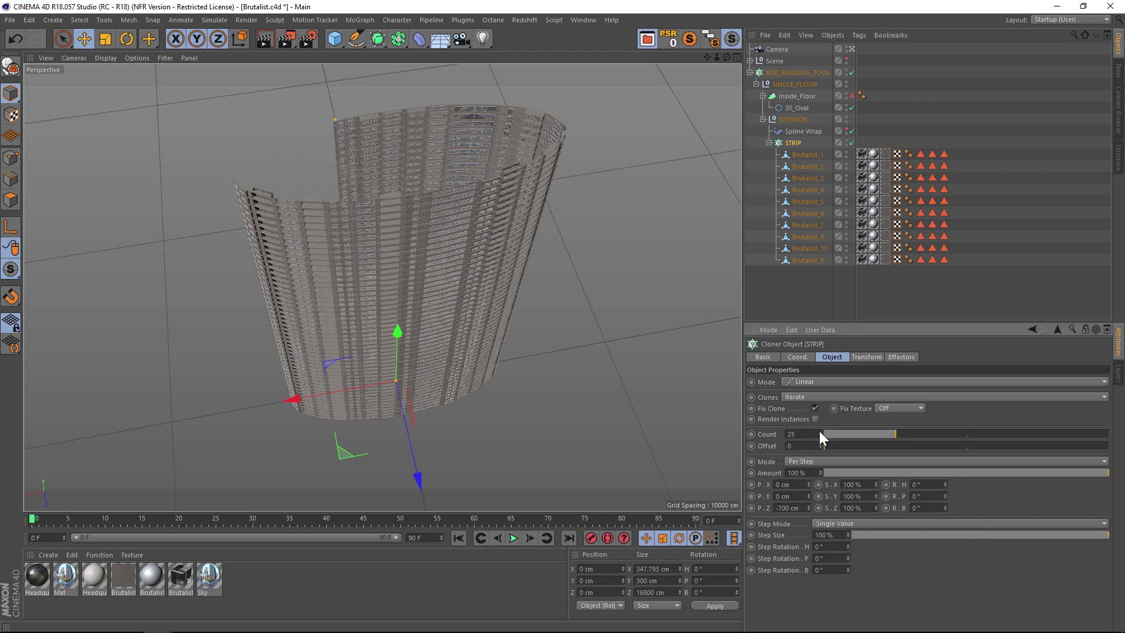
{"action": "left_click", "coordinate": [819, 431]}
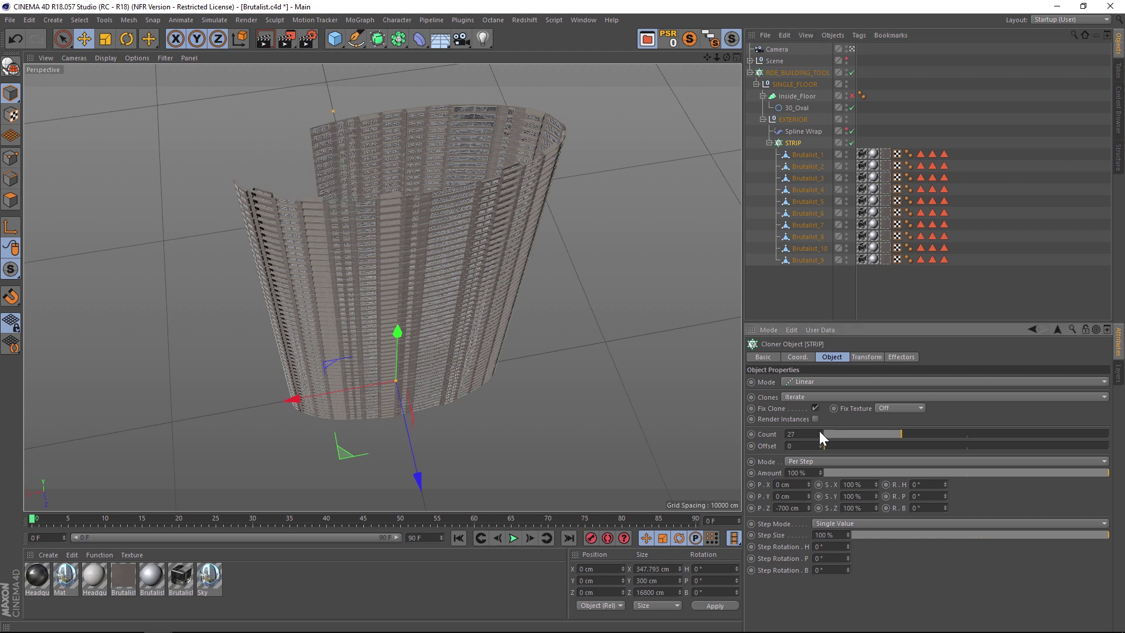
{"action": "left_click", "coordinate": [819, 430]}
{"action": "left_click", "coordinate": [819, 432]}
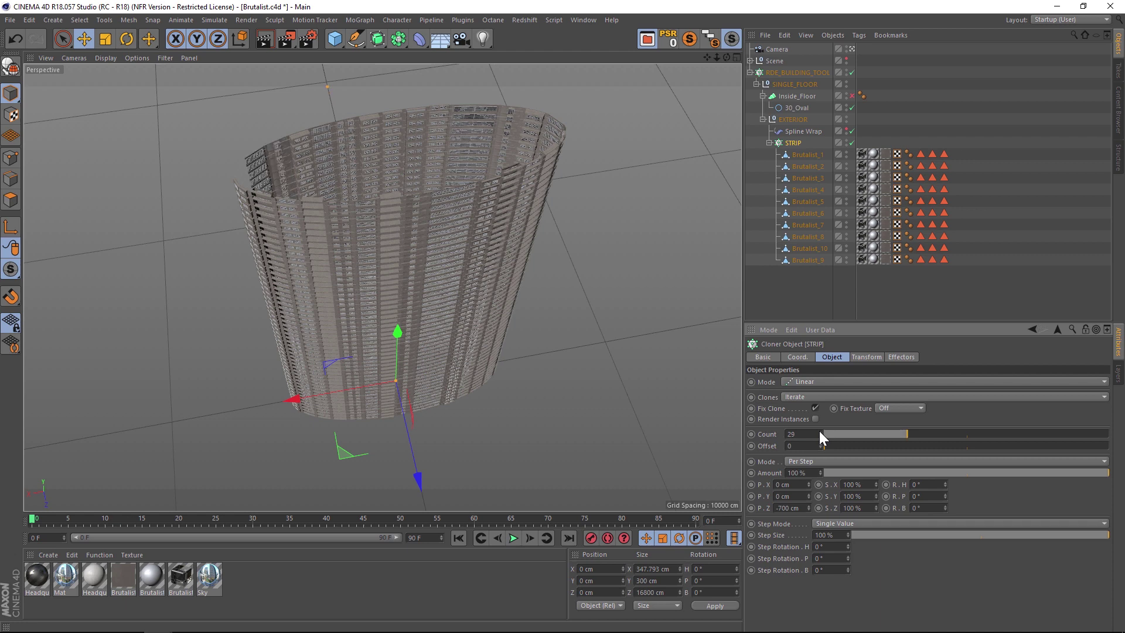
{"action": "left_click", "coordinate": [819, 430]}
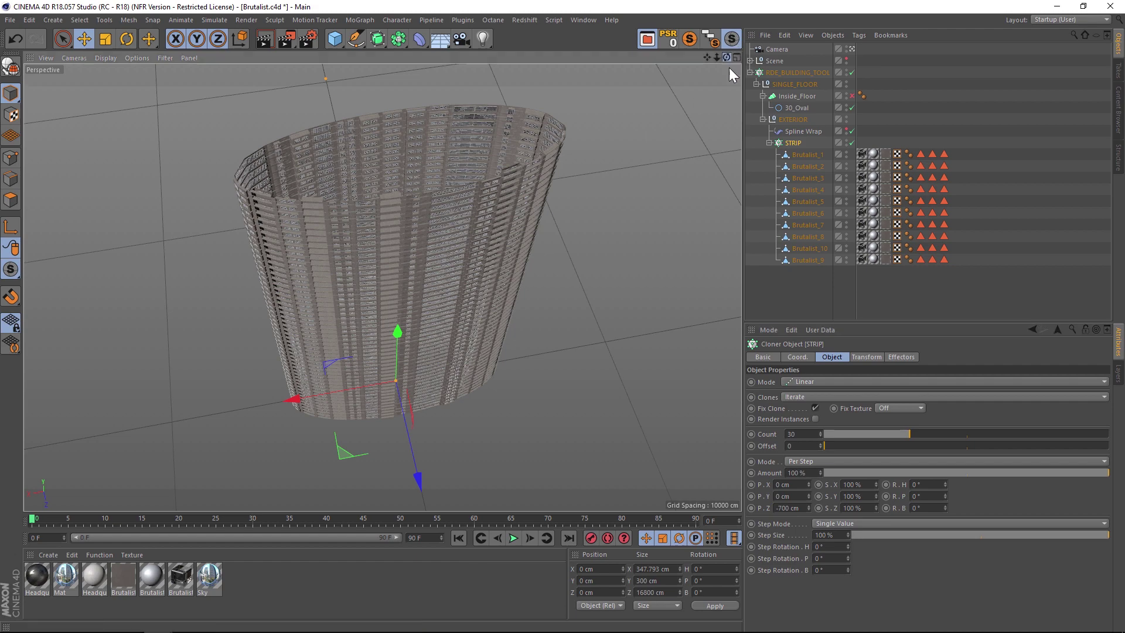
Enable the Brutalist building's Inside_Floor loft, inspect the filled floors from above, and disable the loft again
{"action": "left_click_drag", "start_coordinate": [382, 287], "coordinate": [382, 287], "text": "alt"}
{"action": "mouse_move", "coordinate": [716, 57]}
{"action": "left_mouse_down"}
{"action": "mouse_move", "coordinate": [727, 56]}
{"action": "mouse_move", "coordinate": [707, 57]}
{"action": "left_mouse_up"}
{"action": "left_click_drag", "start_coordinate": [382, 287], "coordinate": [490, 156], "text": "alt"}
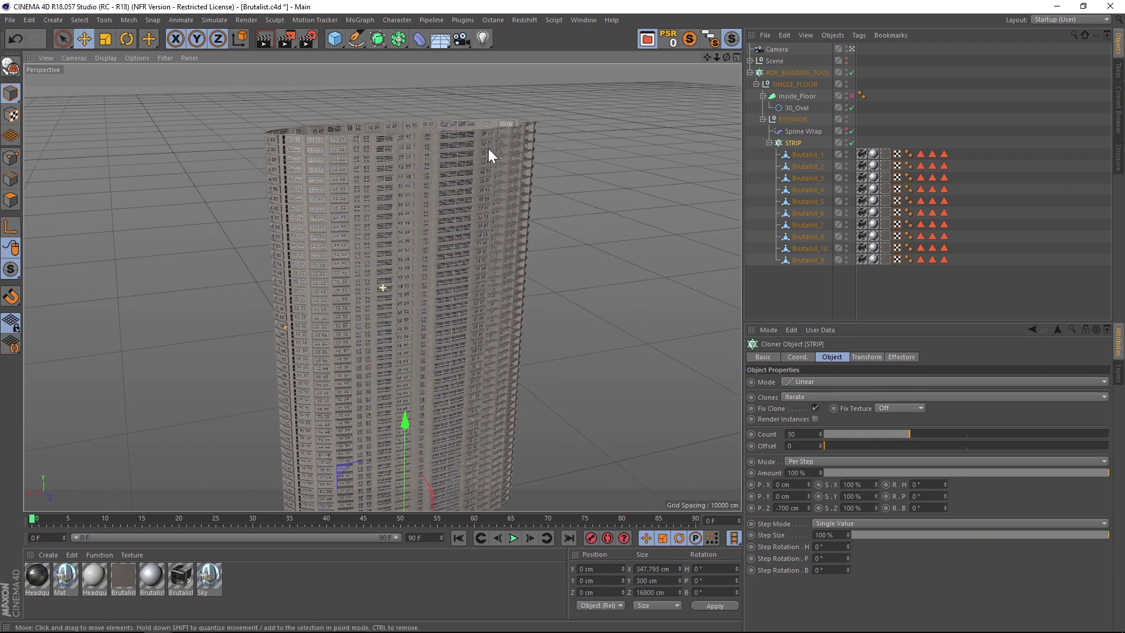
{"action": "left_click", "coordinate": [796, 95]}
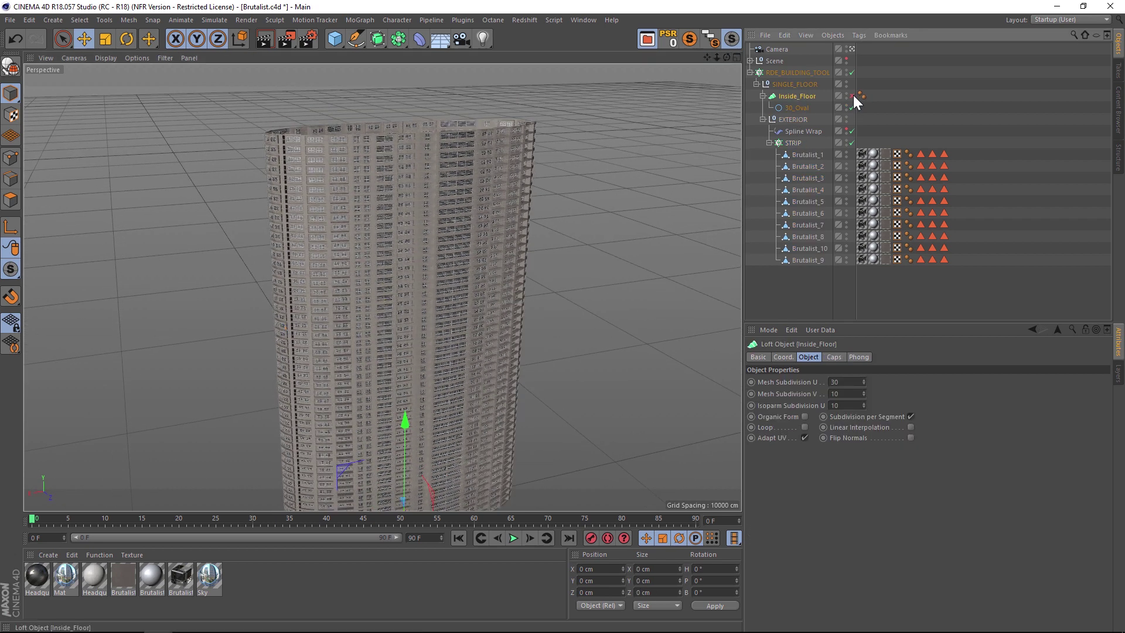
{"action": "left_click", "coordinate": [852, 96]}
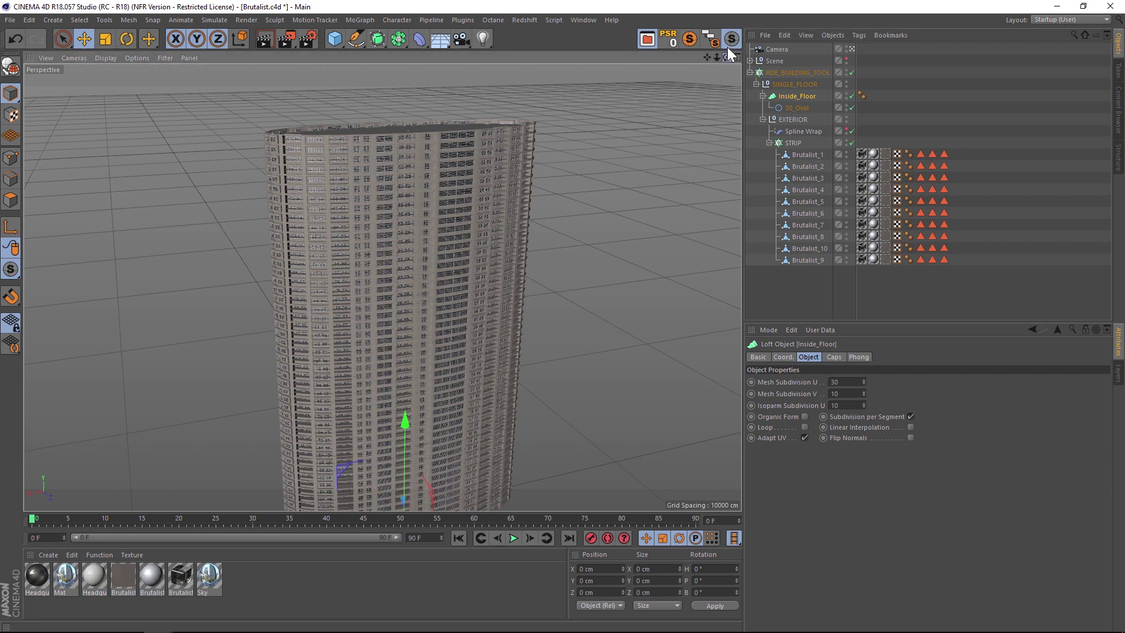
{"action": "left_click_drag", "start_coordinate": [375, 246], "coordinate": [381, 284], "text": "alt"}
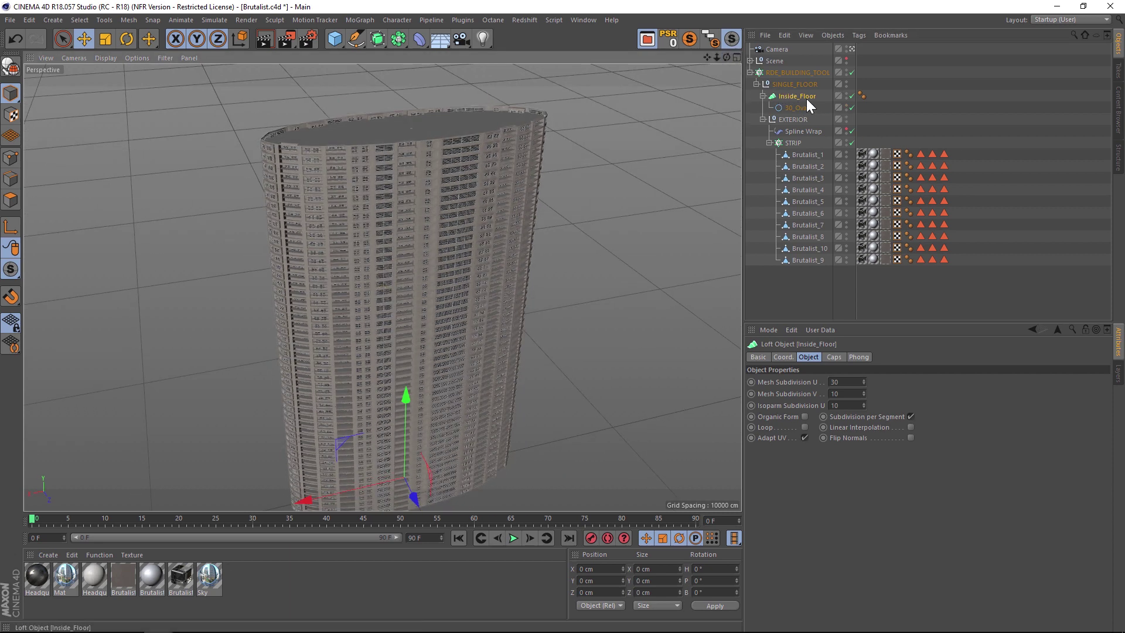
{"action": "left_click", "coordinate": [852, 95]}
Copy Inside_Floor out of the building hierarchy, enable the copy, and raise it to about 14765 cm as a roof cap
{"action": "left_click_drag", "start_coordinate": [798, 96], "coordinate": [785, 283]}
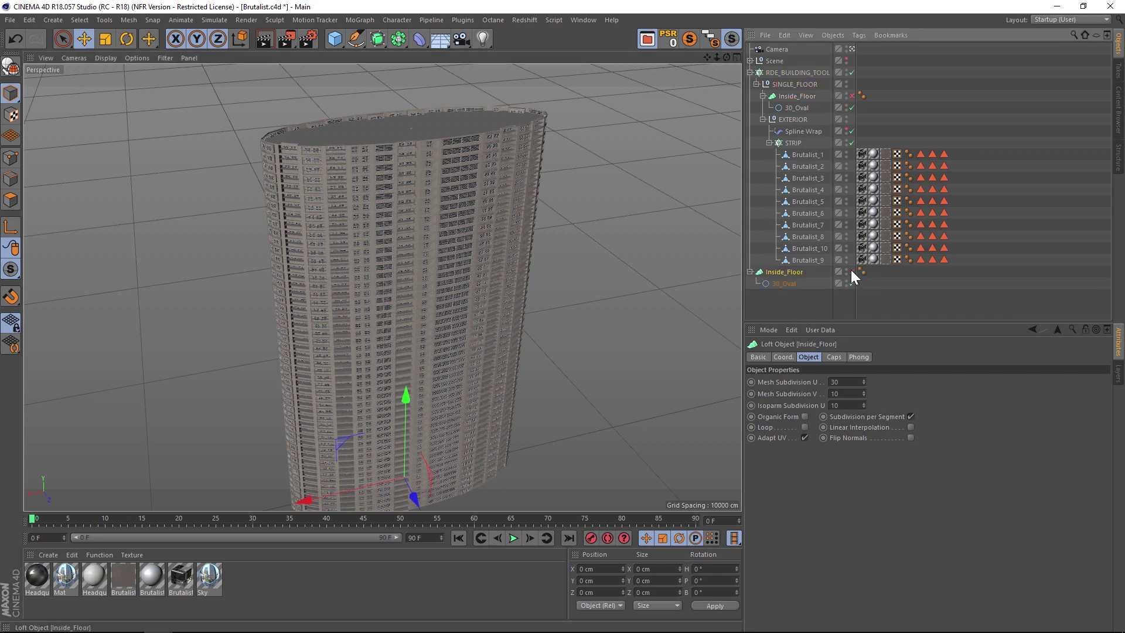
{"action": "left_click", "coordinate": [778, 271]}
{"action": "left_click_drag", "start_coordinate": [405, 381], "coordinate": [412, 146]}
{"action": "mouse_move", "coordinate": [416, 333]}
{"action": "left_mouse_down"}
{"action": "mouse_move", "coordinate": [416, 306]}
{"action": "mouse_move", "coordinate": [415, 329]}
{"action": "left_mouse_up"}
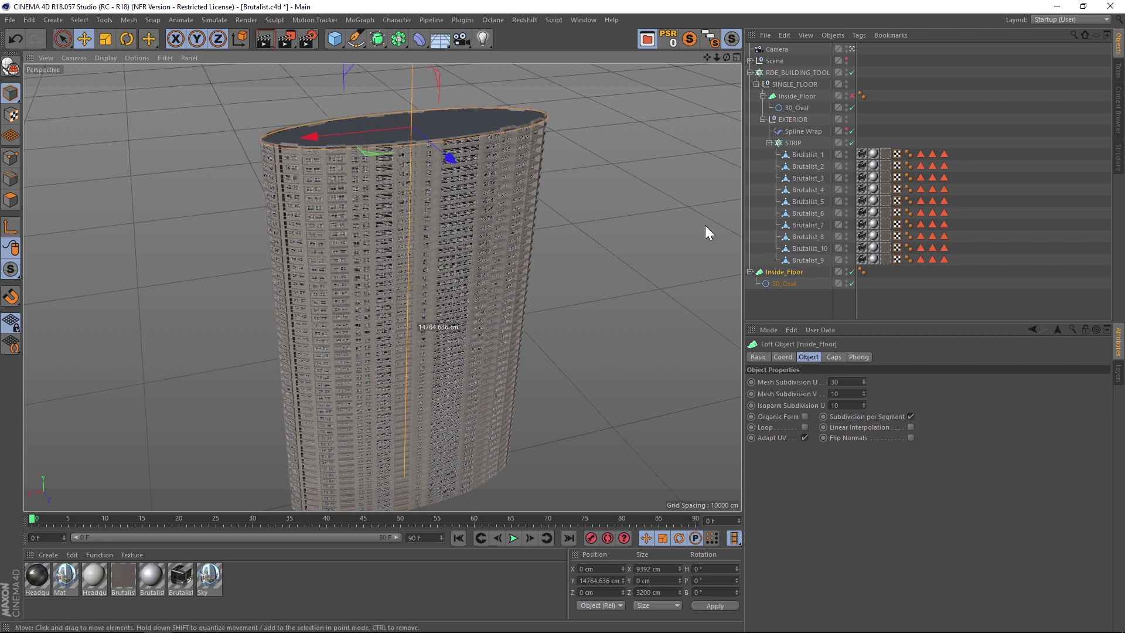
Look through the rooftop presets in the 1_Tops folder of Building_Kit_1.3's 3_Enhancements
{"action": "left_click", "coordinate": [647, 39]}
{"action": "left_click_drag", "start_coordinate": [412, 132], "coordinate": [548, 43]}
{"action": "left_click_drag", "start_coordinate": [428, 89], "coordinate": [424, 119]}
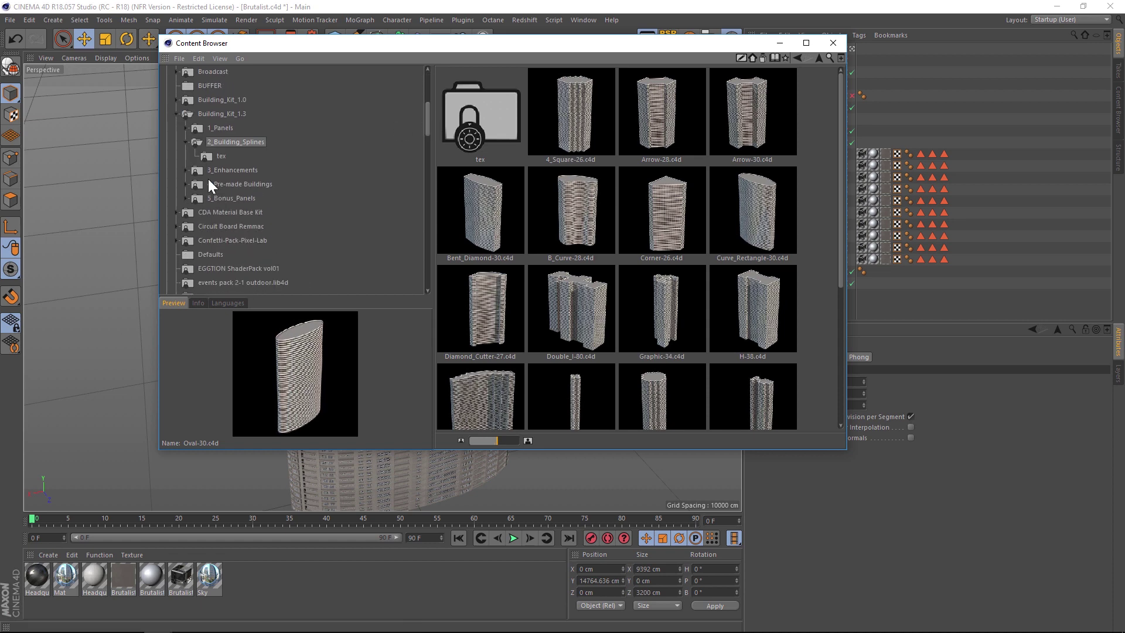
{"action": "left_click", "coordinate": [233, 171]}
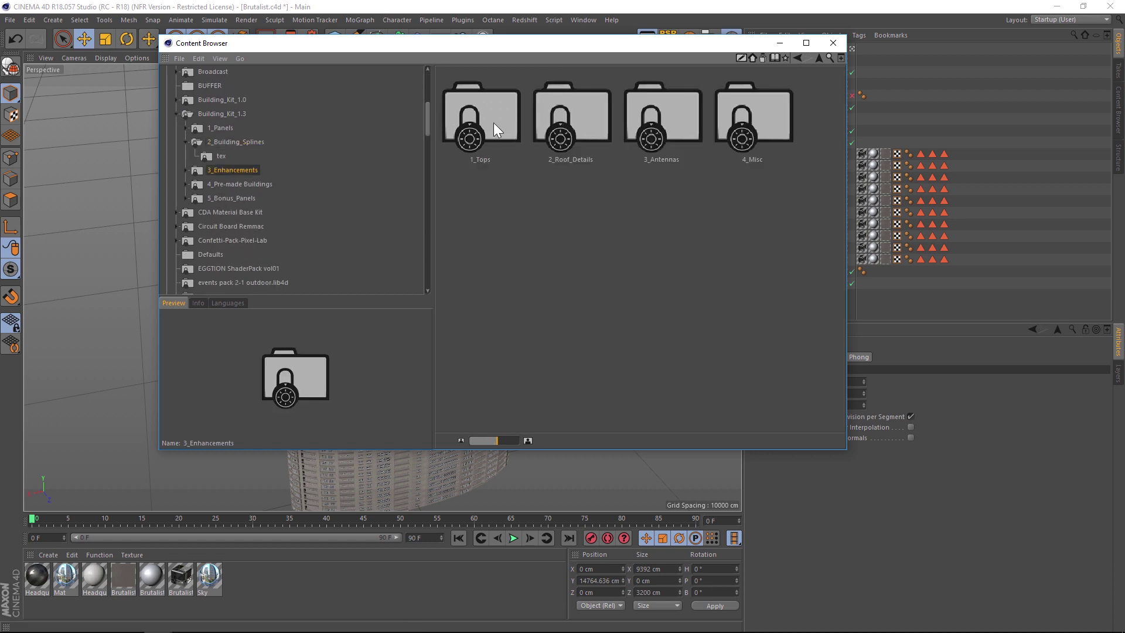
{"action": "left_click", "coordinate": [186, 170]}
{"action": "left_click", "coordinate": [228, 184]}
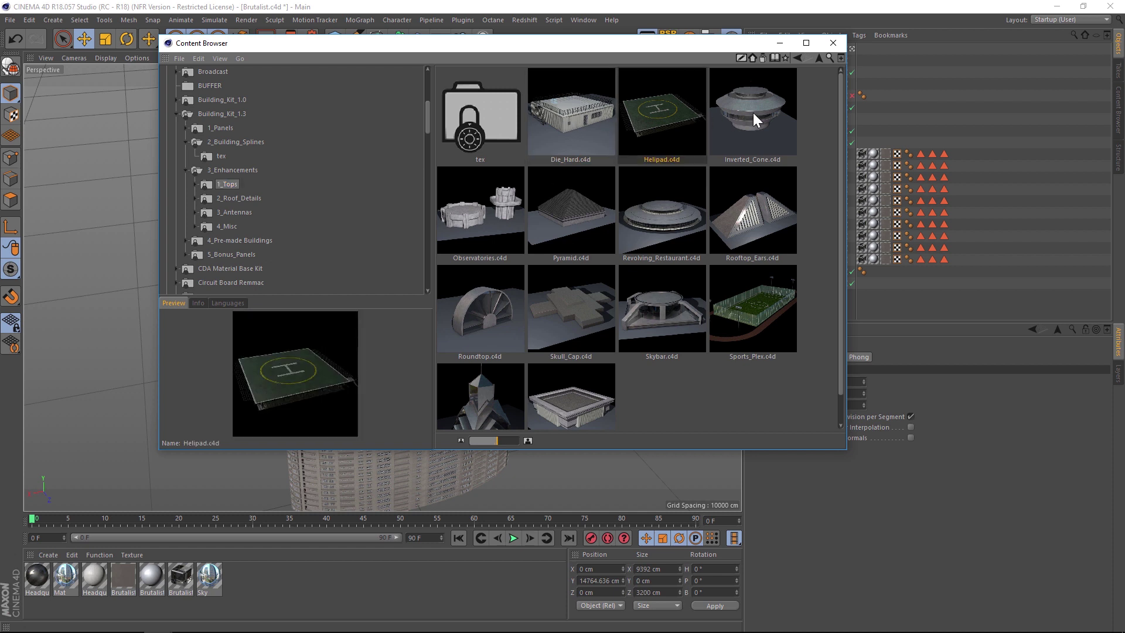
{"action": "left_click", "coordinate": [769, 189]}
Examine the enhancement presets in the 2_Roof_Details, 3_Antennas and 4_Misc folders
{"action": "left_click", "coordinate": [243, 199]}
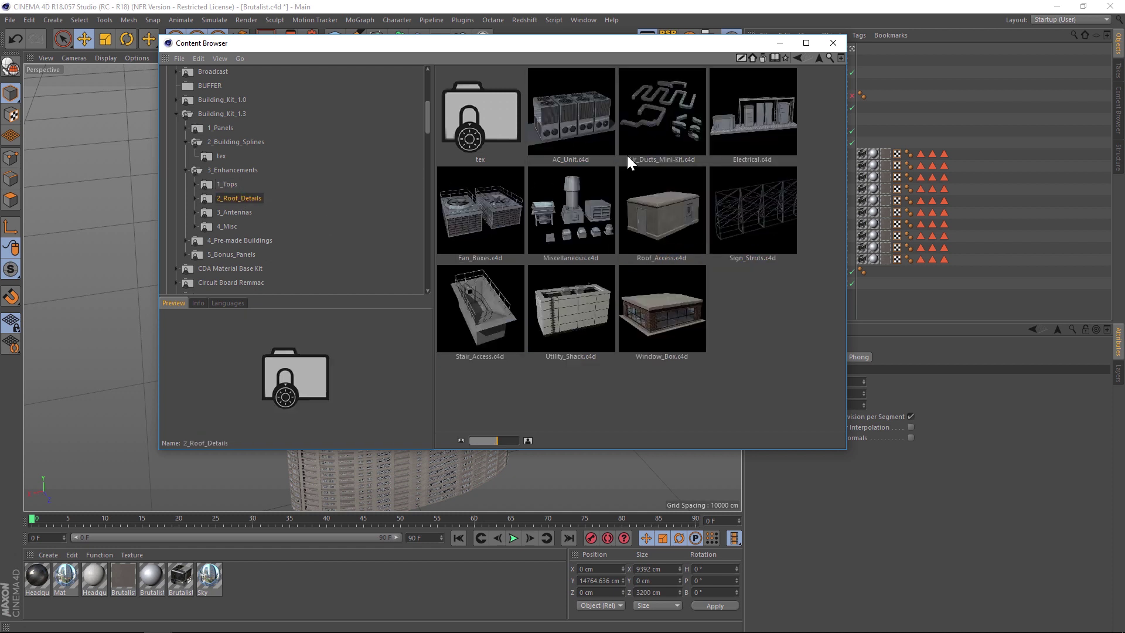
{"action": "left_click", "coordinate": [563, 130]}
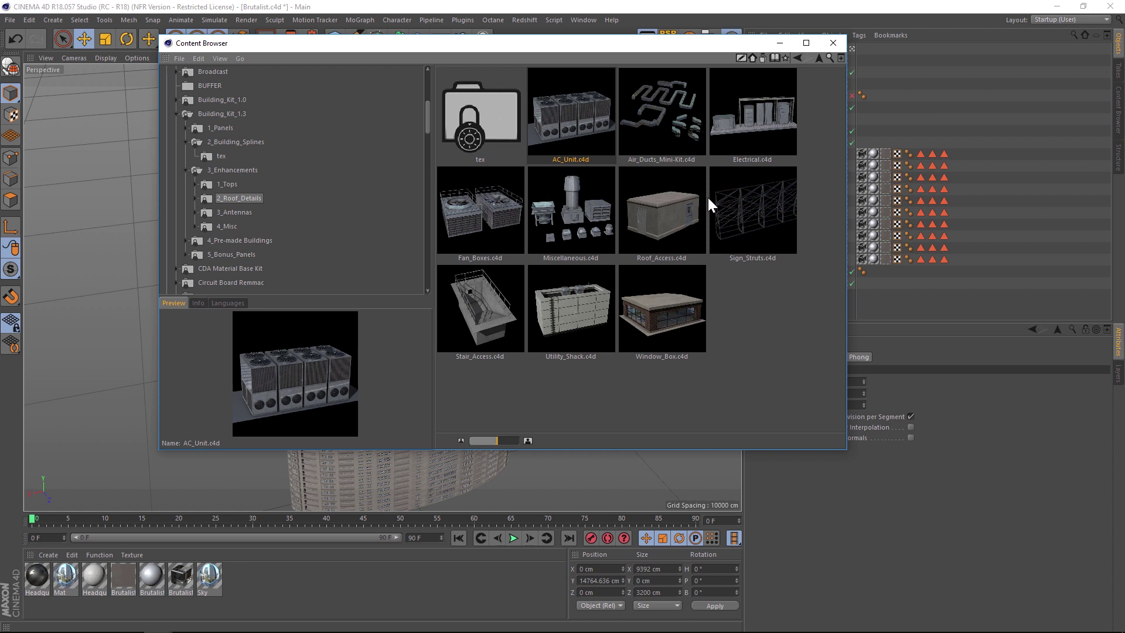
{"action": "left_click", "coordinate": [653, 207]}
{"action": "left_click", "coordinate": [752, 246]}
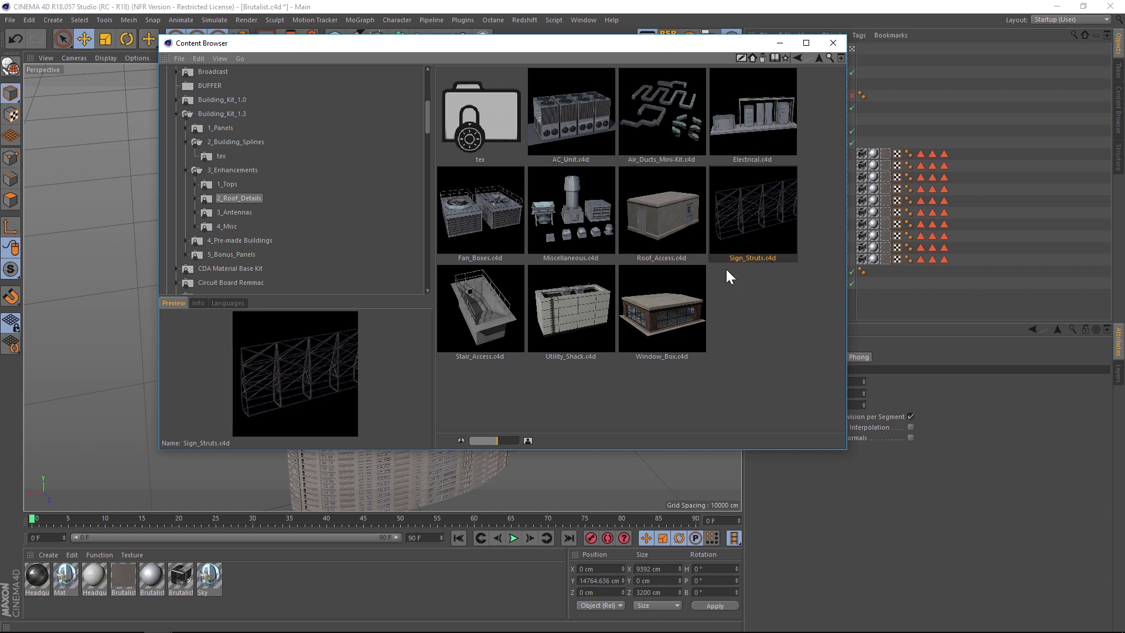
{"action": "left_click", "coordinate": [238, 213]}
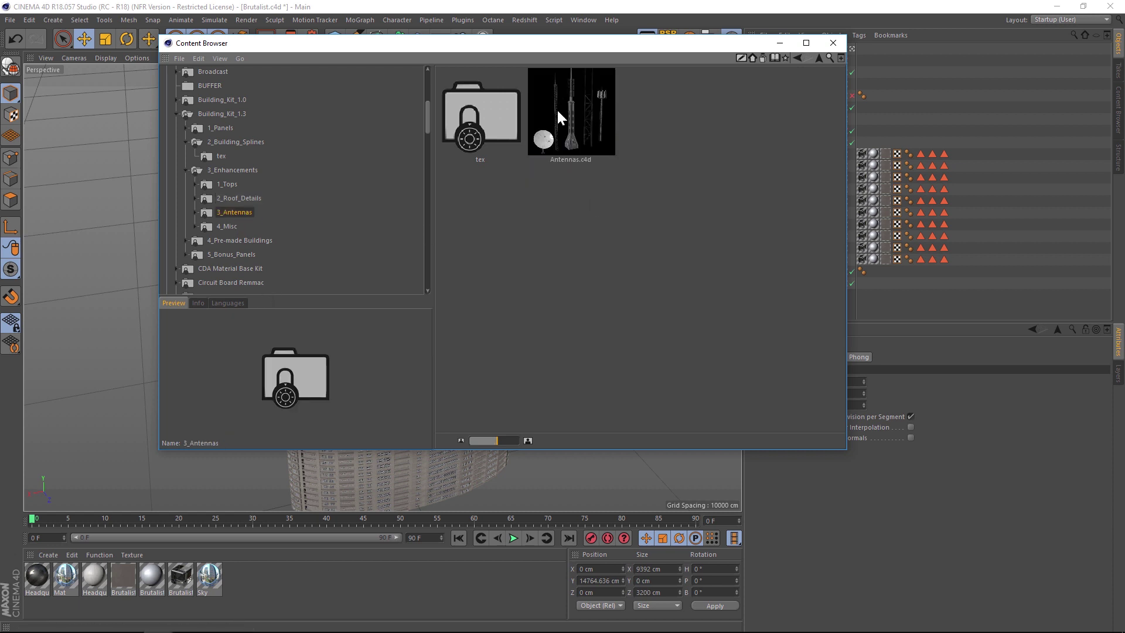
{"action": "left_click", "coordinate": [227, 226]}
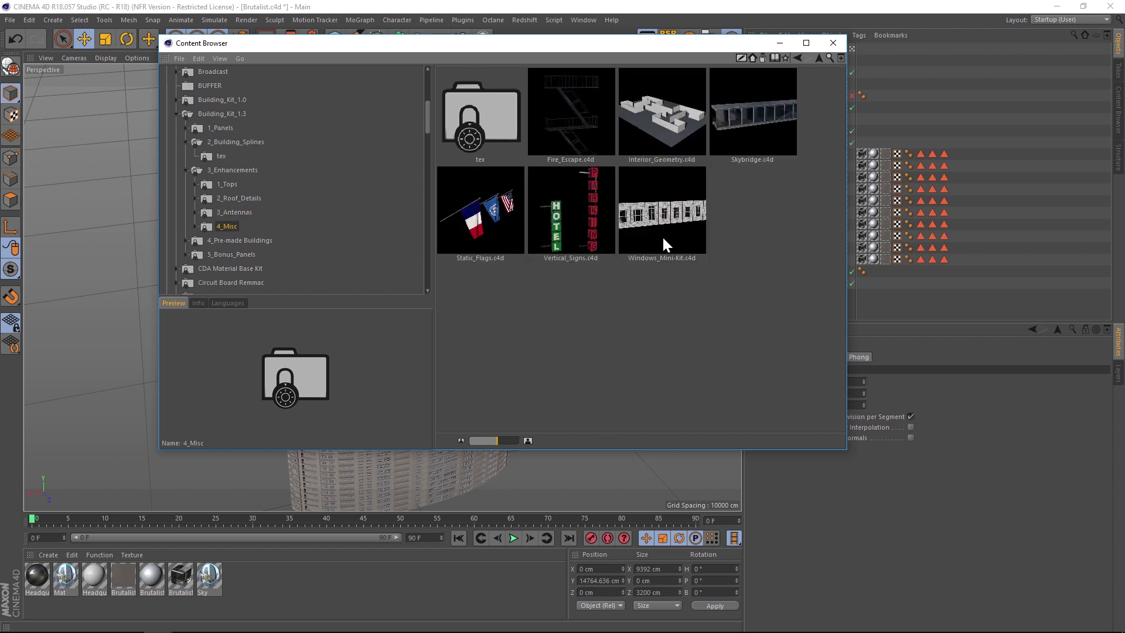
{"action": "left_click_drag", "start_coordinate": [540, 39], "coordinate": [523, 73]}
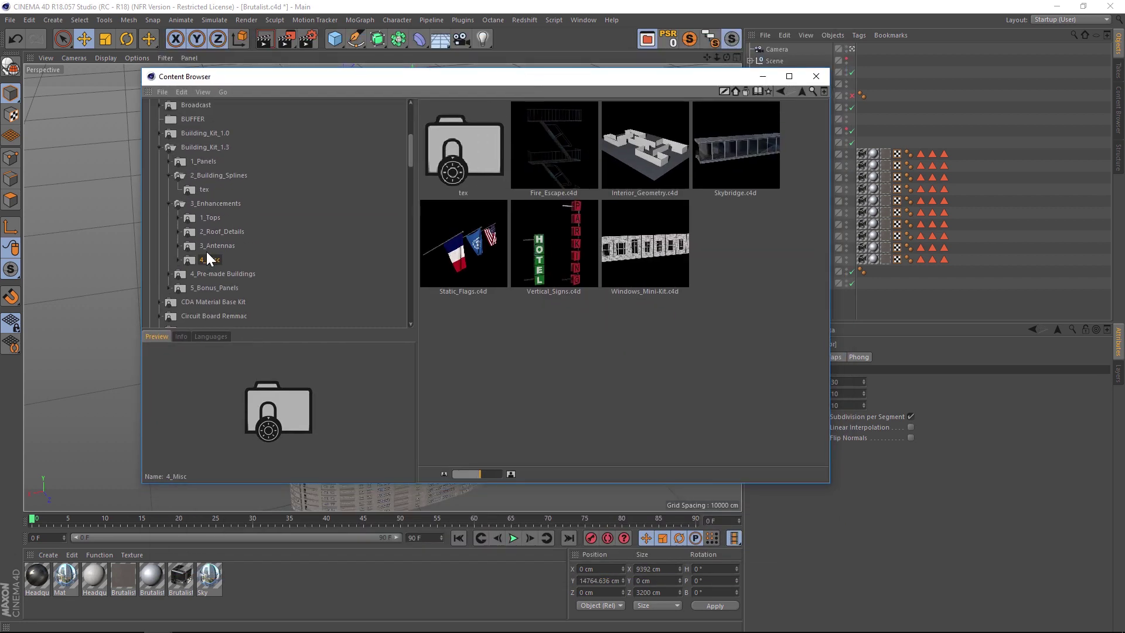
Load Brickel_Model.c4d from the 4_Pre-made Buildings folder and deselect its objects
{"action": "scroll", "coordinate": [410, 146], "scroll_direction": "down", "scroll_amount": 3}
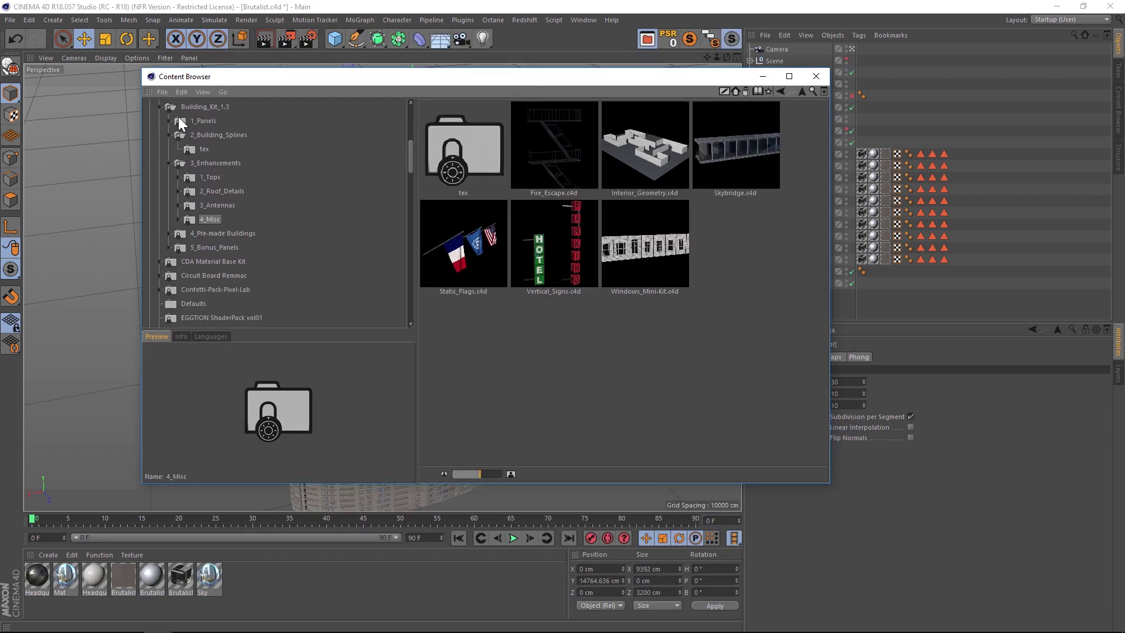
{"action": "left_click", "coordinate": [232, 235]}
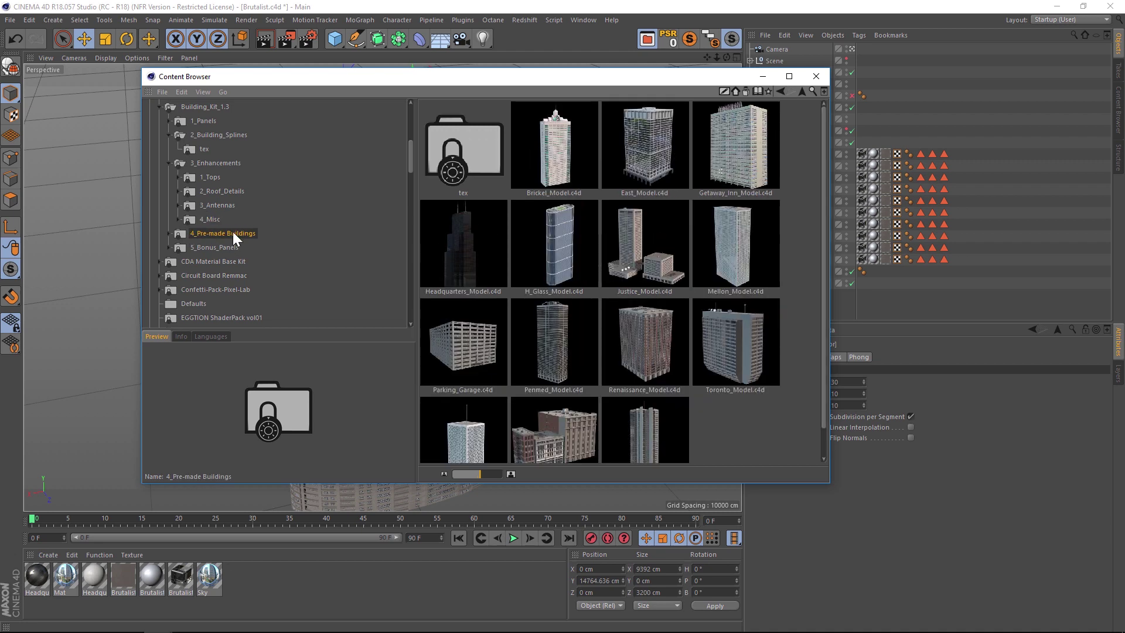
{"action": "double_click", "coordinate": [572, 130]}
{"action": "left_click_drag", "start_coordinate": [711, 83], "coordinate": [729, 472]}
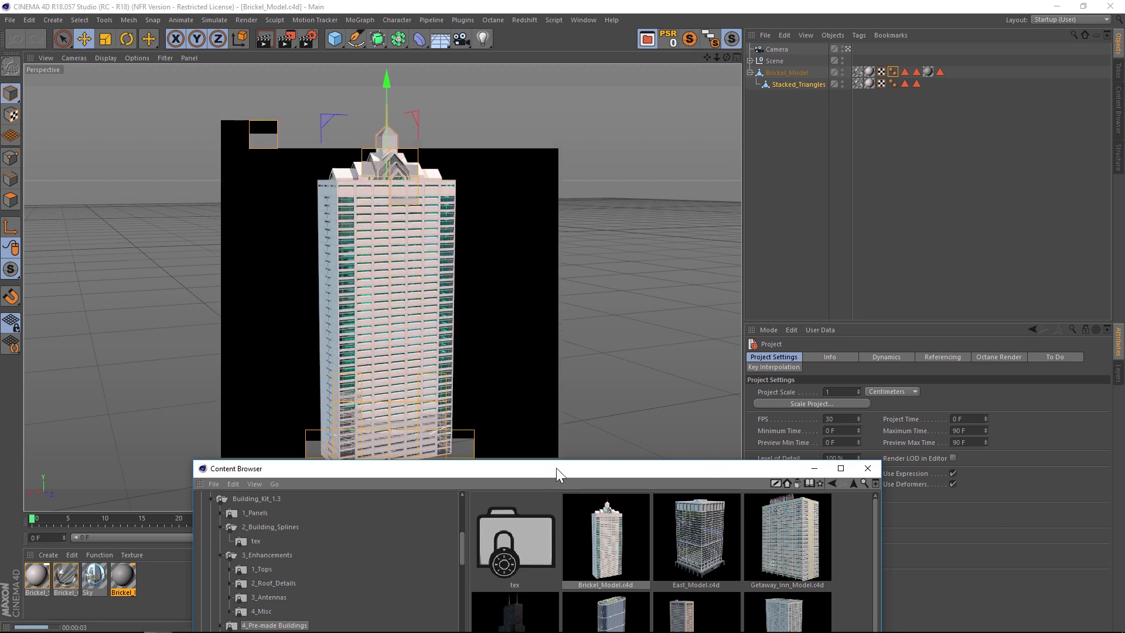
{"action": "left_click", "coordinate": [783, 264]}
Load the H-38.c4d building shape from the 2_Building_Splines folder of Building_Kit_1.3
{"action": "left_click_drag", "start_coordinate": [554, 468], "coordinate": [523, 91]}
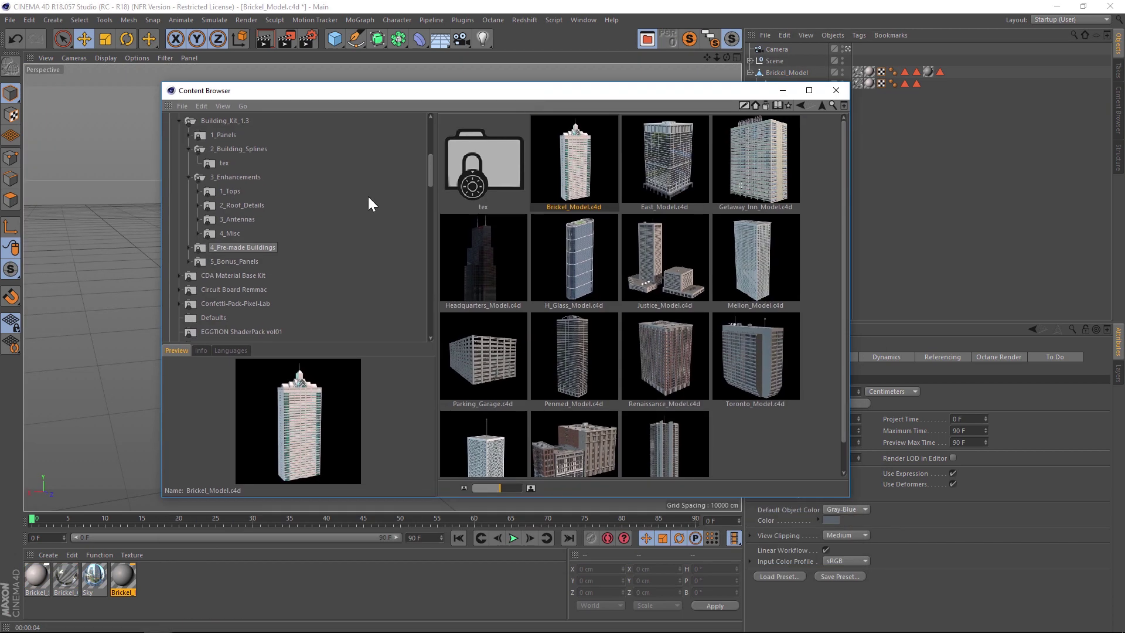
{"action": "left_click", "coordinate": [232, 191]}
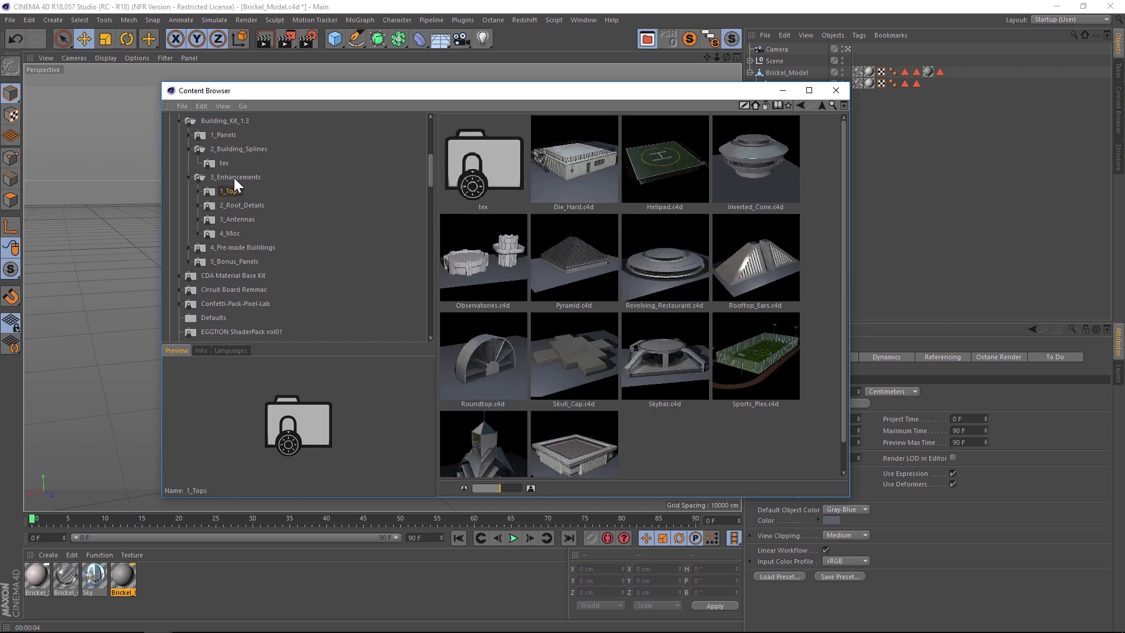
{"action": "left_click", "coordinate": [219, 135]}
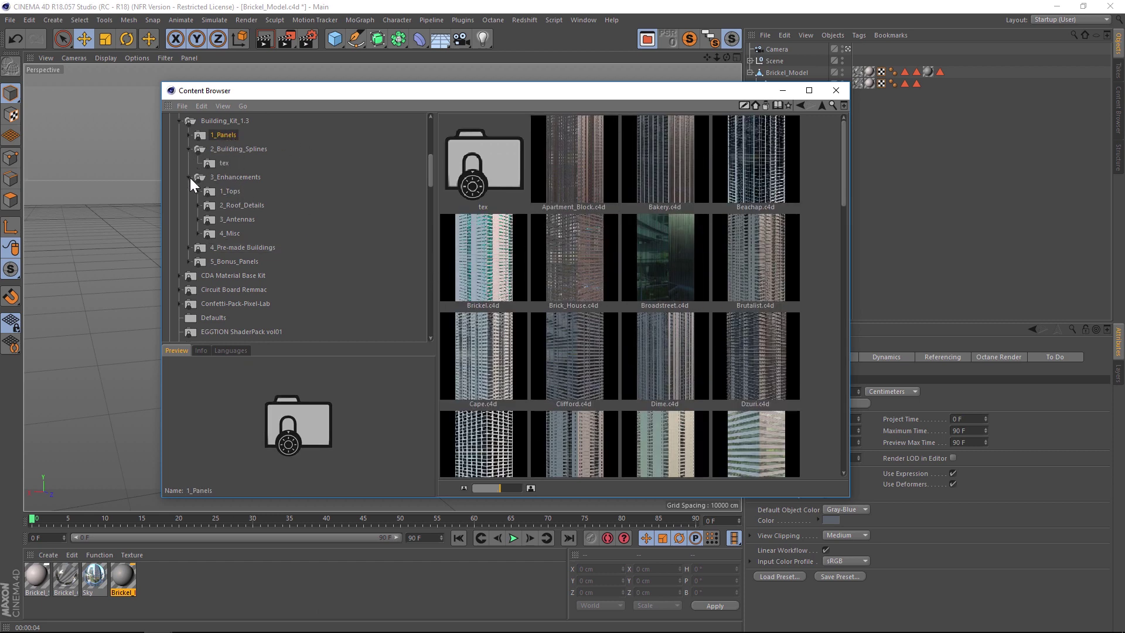
{"action": "left_click", "coordinate": [190, 177]}
{"action": "left_click", "coordinate": [239, 146]}
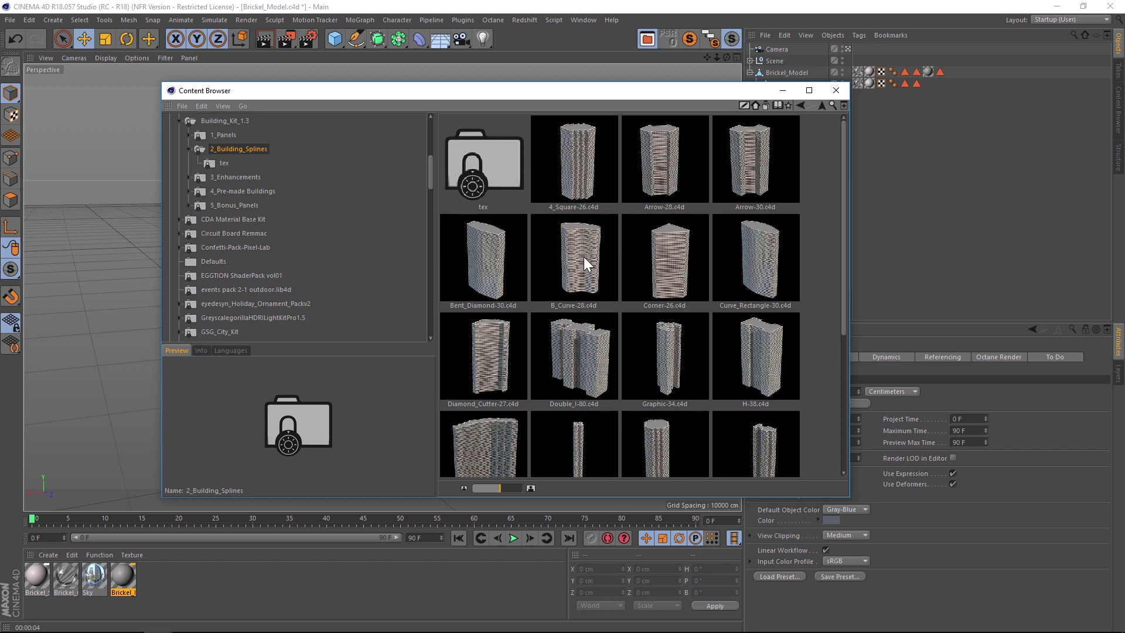
{"action": "scroll", "coordinate": [673, 240], "scroll_direction": "down", "scroll_amount": 1}
{"action": "left_click_drag", "start_coordinate": [841, 182], "coordinate": [843, 199]}
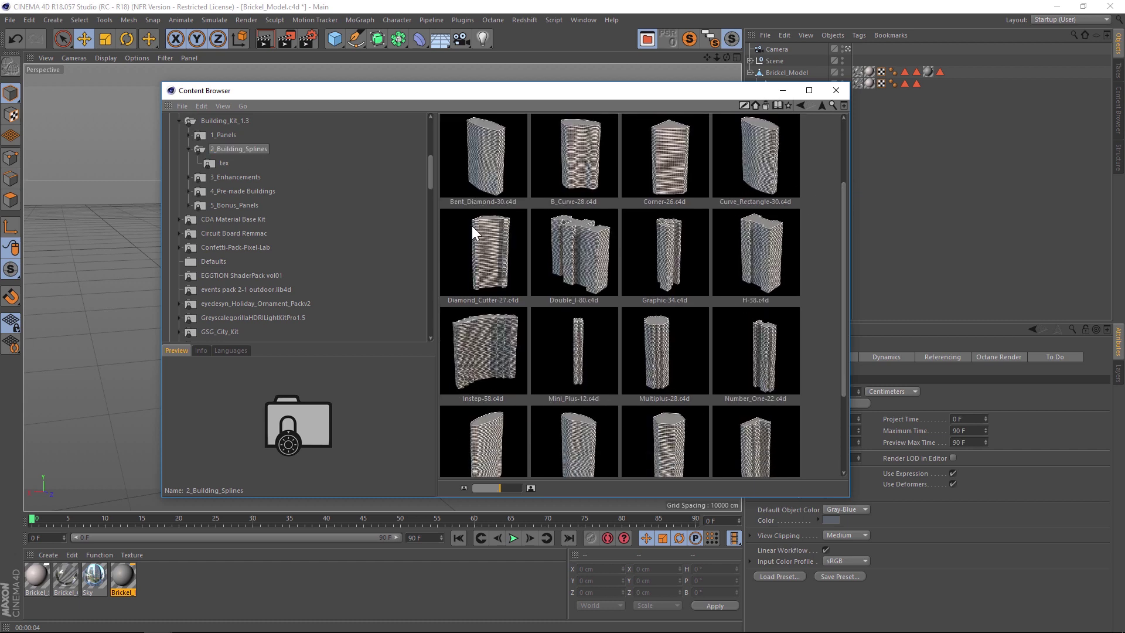
{"action": "left_click", "coordinate": [765, 257]}
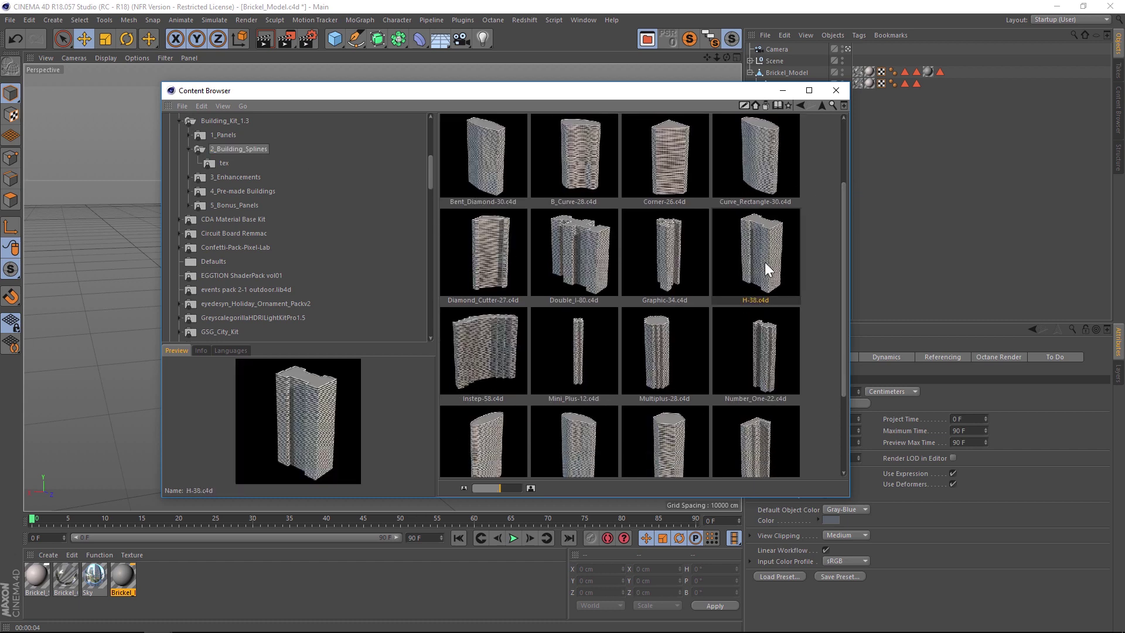
{"action": "double_click", "coordinate": [758, 248]}
{"action": "left_click_drag", "start_coordinate": [532, 92], "coordinate": [494, 268]}
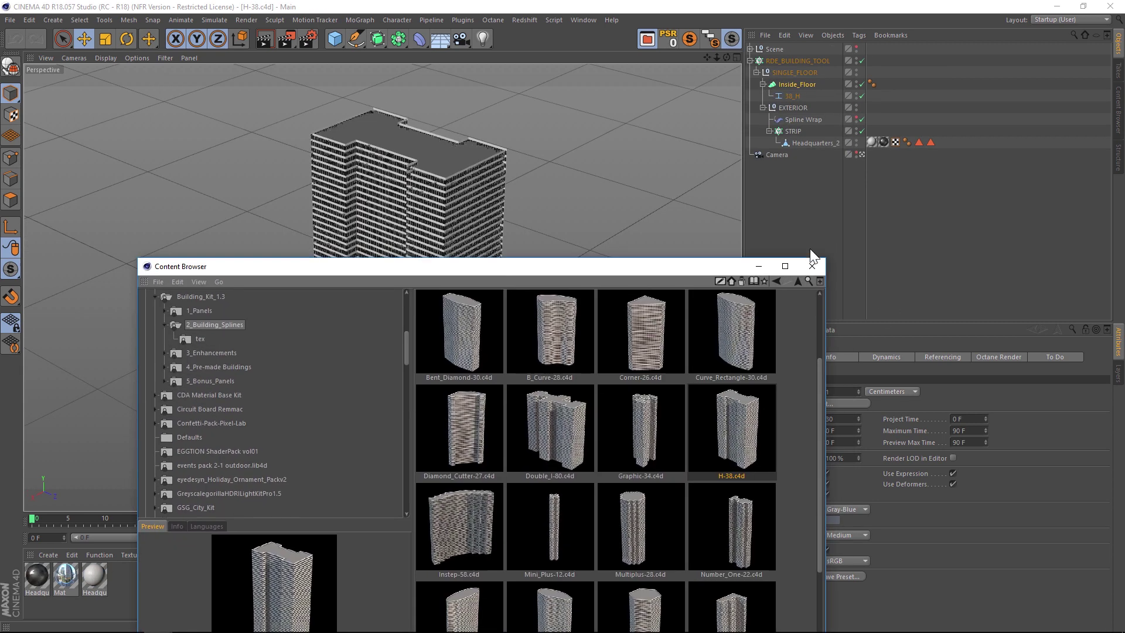
{"action": "left_click_drag", "start_coordinate": [811, 251], "coordinate": [708, 244]}
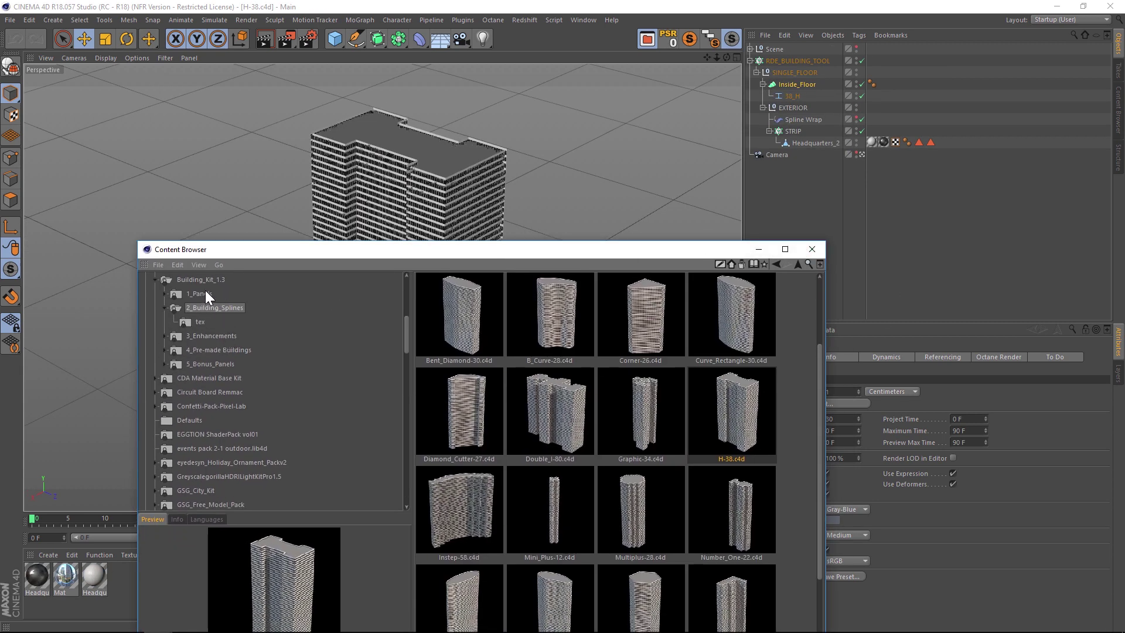
Merge the Renaissance.c4d preset from 1_Panels into the H-38 scene and close the Content Browser
{"action": "key", "text": "Up"}
{"action": "left_click_drag", "start_coordinate": [483, 254], "coordinate": [472, 90]}
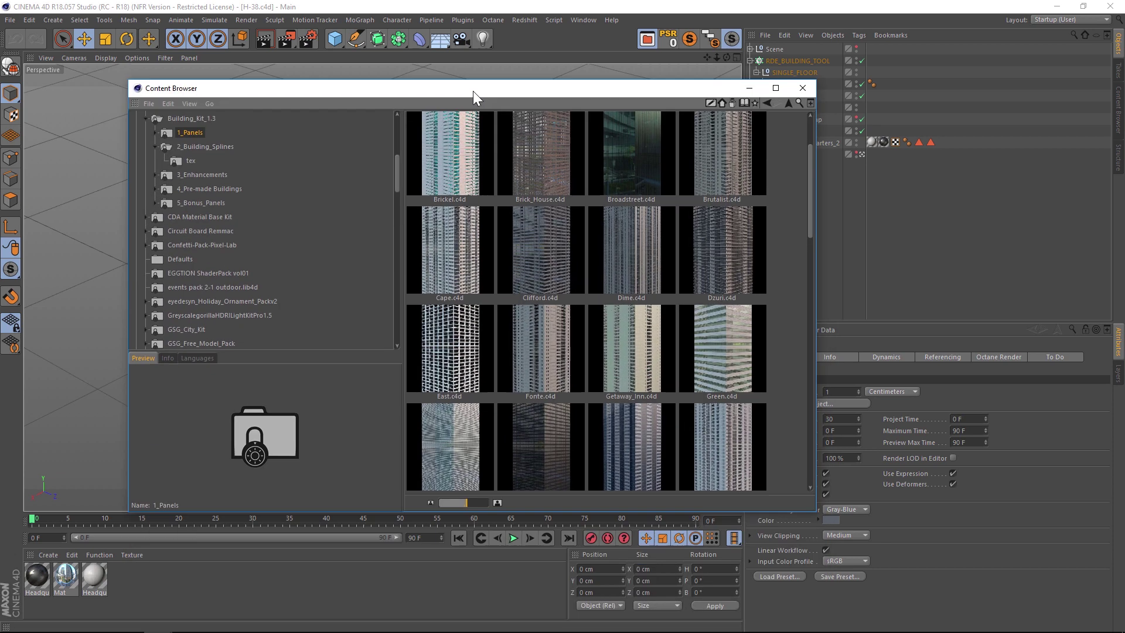
{"action": "left_click_drag", "start_coordinate": [809, 150], "coordinate": [813, 406]}
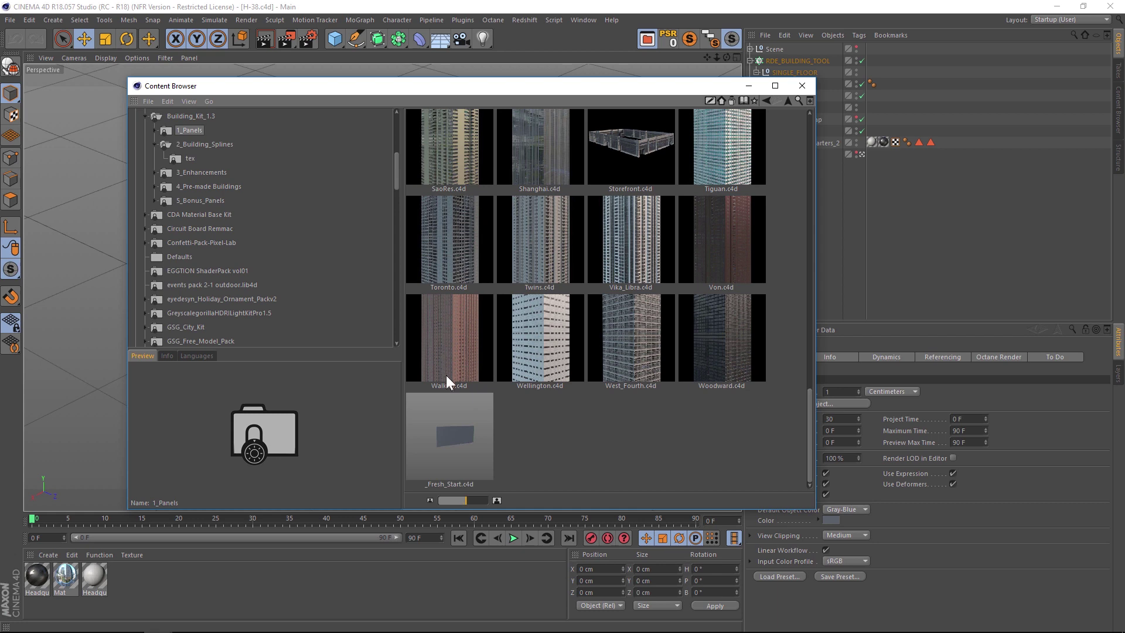
{"action": "scroll", "coordinate": [588, 315], "scroll_direction": "up", "scroll_amount": 3}
{"action": "left_click", "coordinate": [440, 167]}
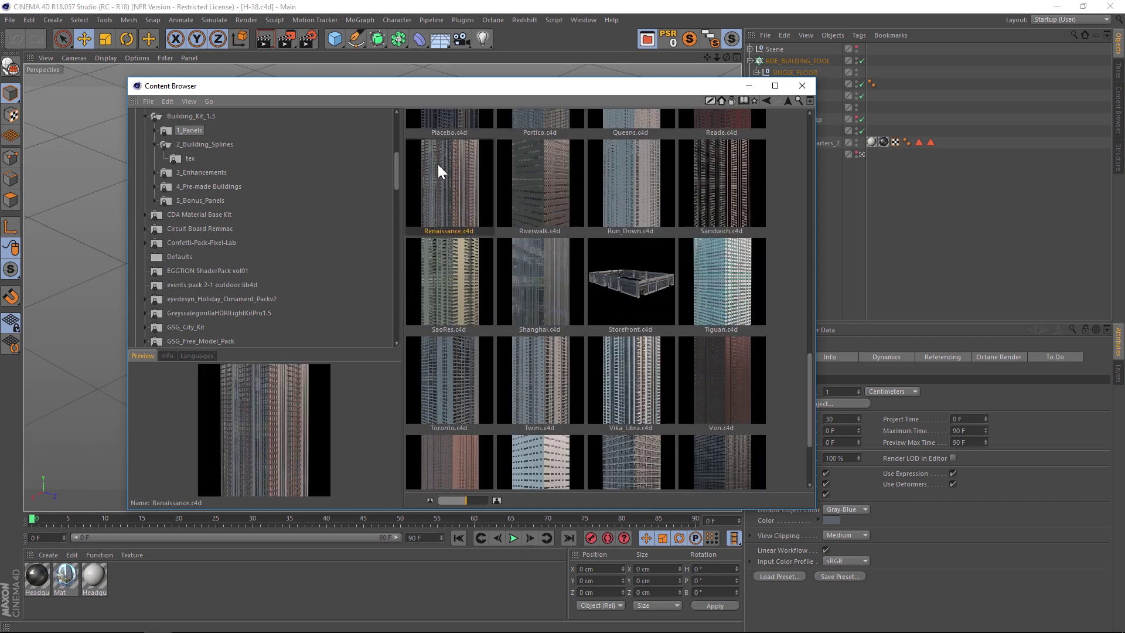
{"action": "left_click_drag", "start_coordinate": [475, 182], "coordinate": [987, 206]}
{"action": "left_click", "coordinate": [802, 85]}
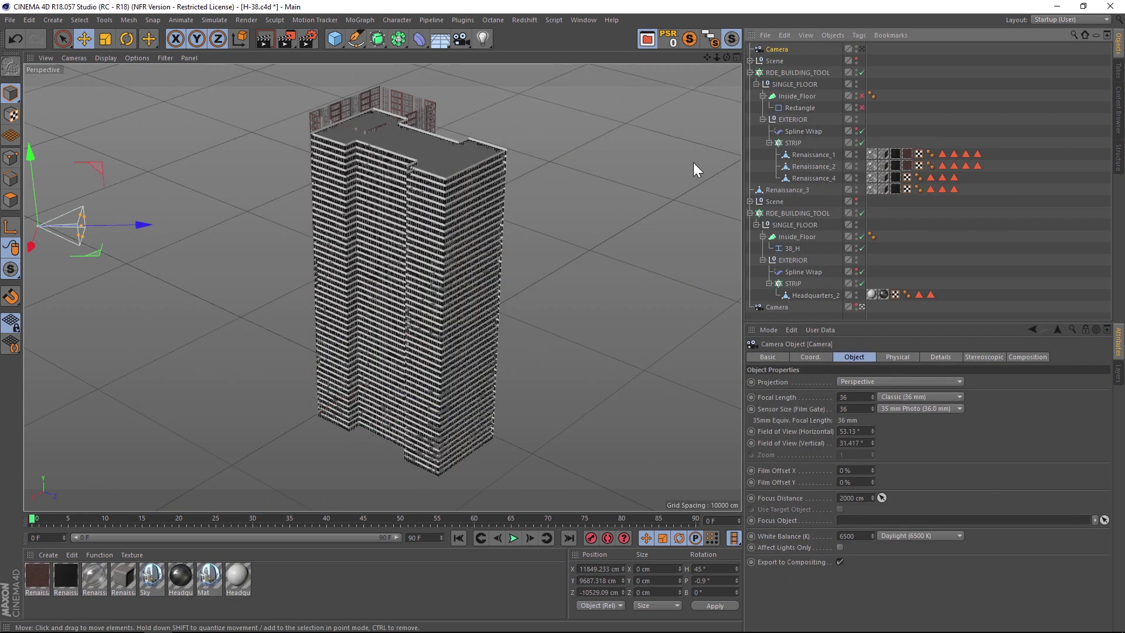
Delete the camera and the Scene group that came in with the merged Renaissance preset
{"action": "key", "text": "Delete"}
{"action": "key", "text": "Delete"}
{"action": "left_click", "coordinate": [776, 49]}
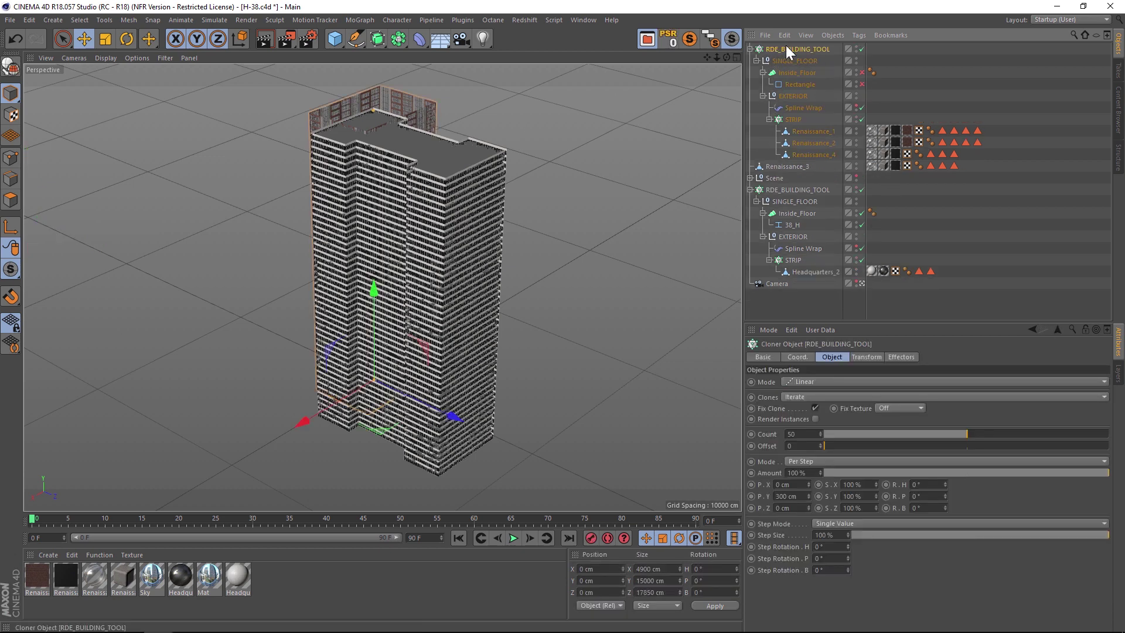
Move Renaissance_1, Renaissance_2 and Renaissance_4 into the H-38 building's STRIP cloner and delete its Headquarters_2 panel
{"action": "left_click", "coordinate": [791, 121]}
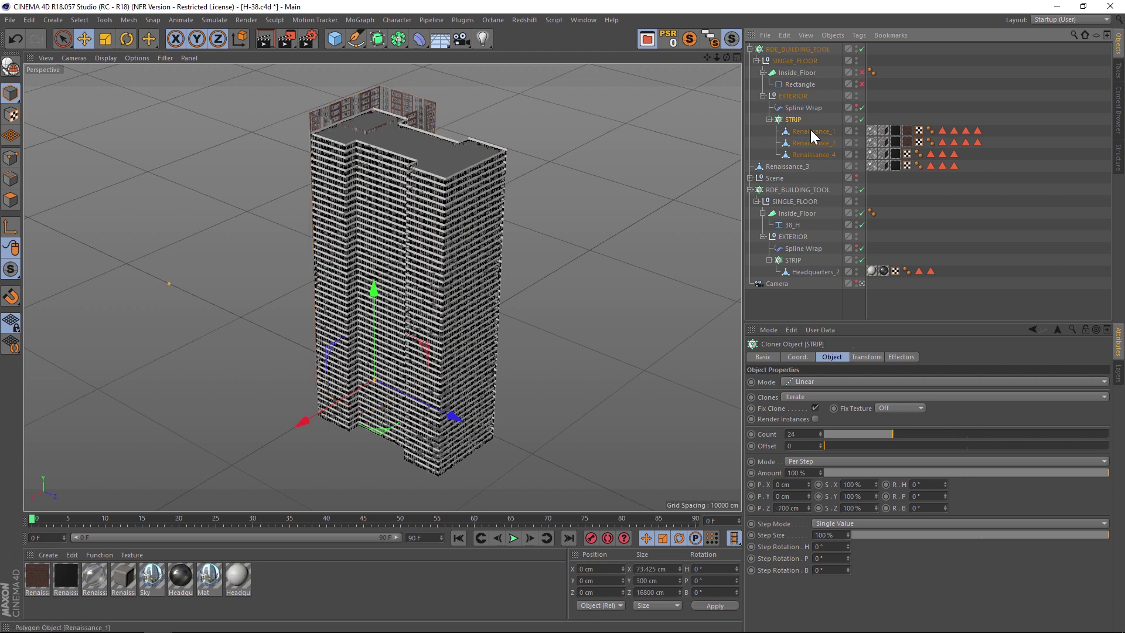
{"action": "left_click", "coordinate": [811, 131]}
{"action": "left_click", "coordinate": [807, 154], "text": "shift"}
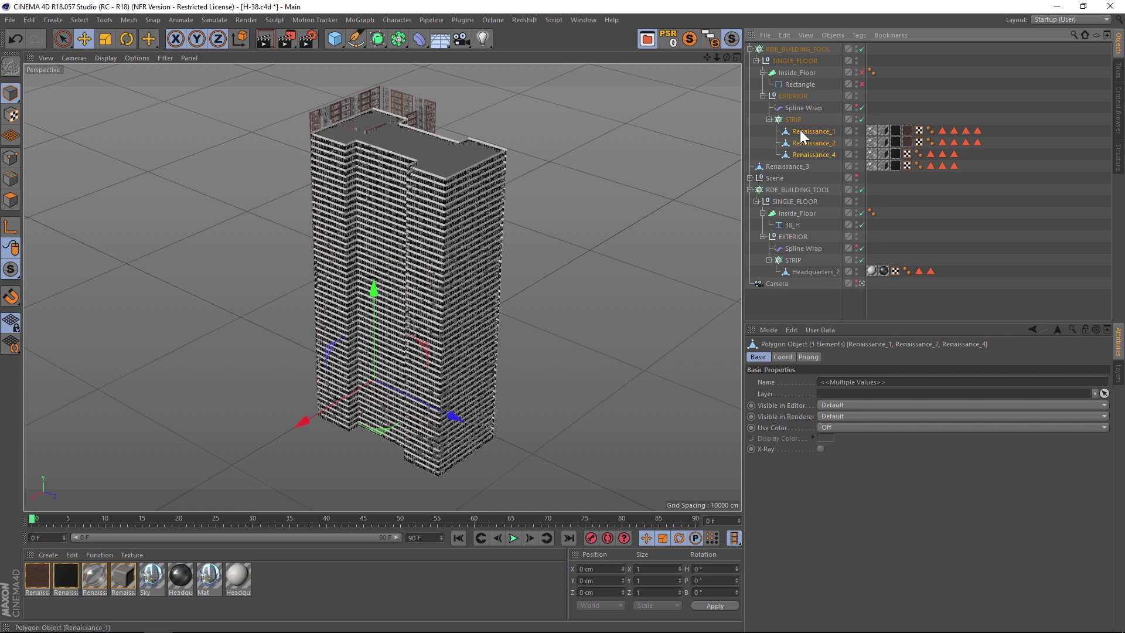
{"action": "left_click_drag", "start_coordinate": [801, 139], "coordinate": [794, 265]}
{"action": "left_click", "coordinate": [817, 272]}
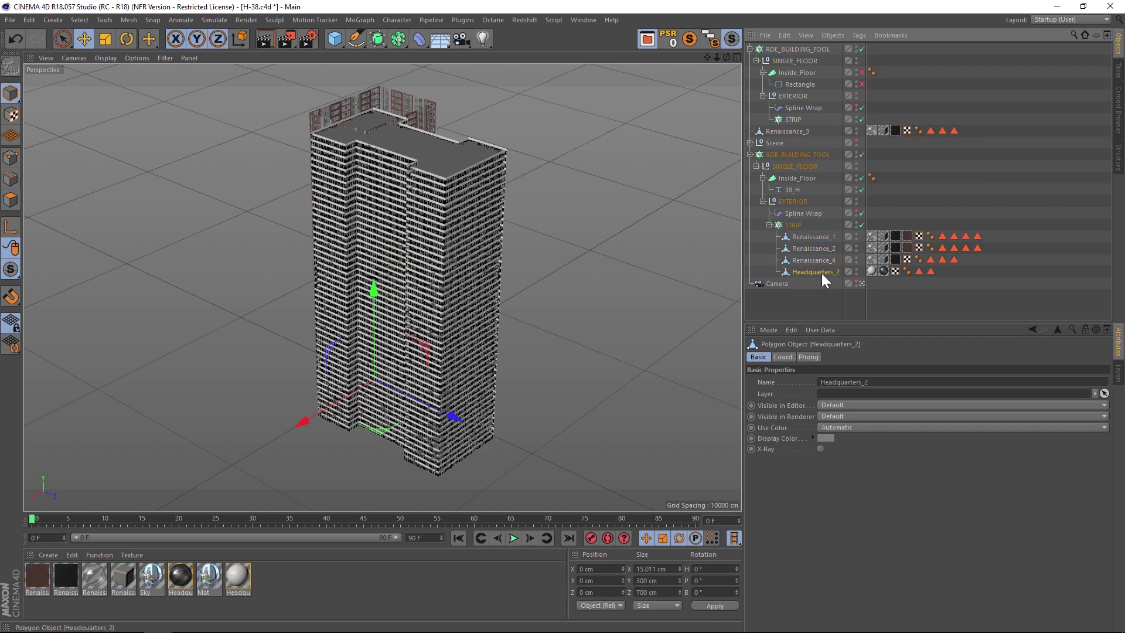
{"action": "key", "text": "Delete"}
Delete the emptied Renaissance RDE_BUILDING_TOOL and the unused Renaissance_3 panel
{"action": "left_click", "coordinate": [784, 50]}
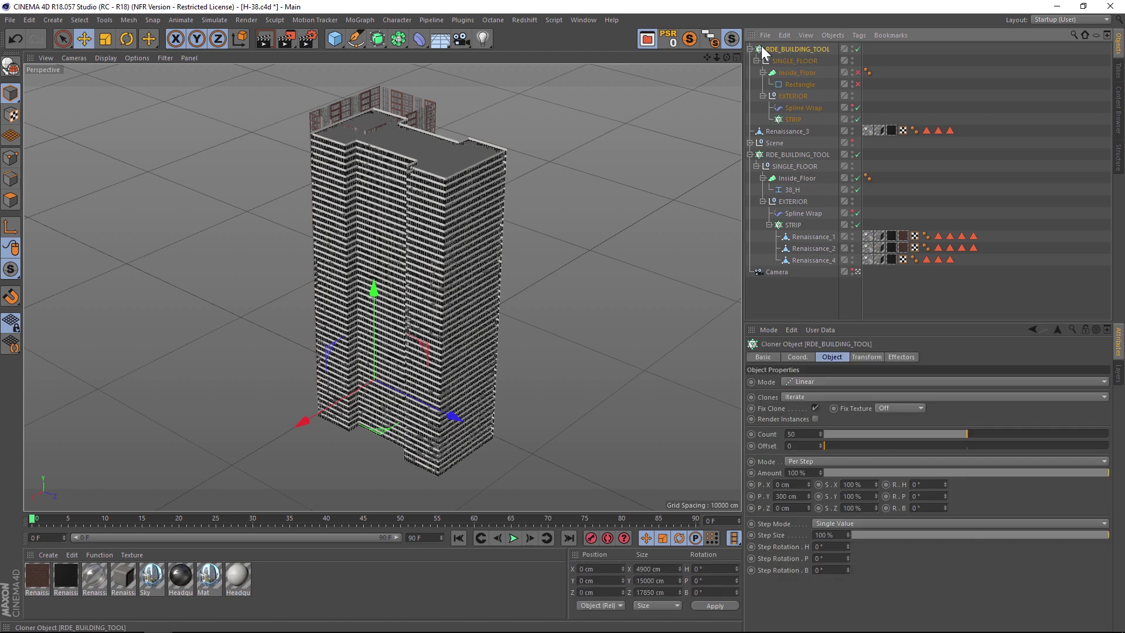
{"action": "key", "text": "Delete"}
{"action": "left_click_drag", "start_coordinate": [449, 234], "coordinate": [388, 253], "text": "alt"}
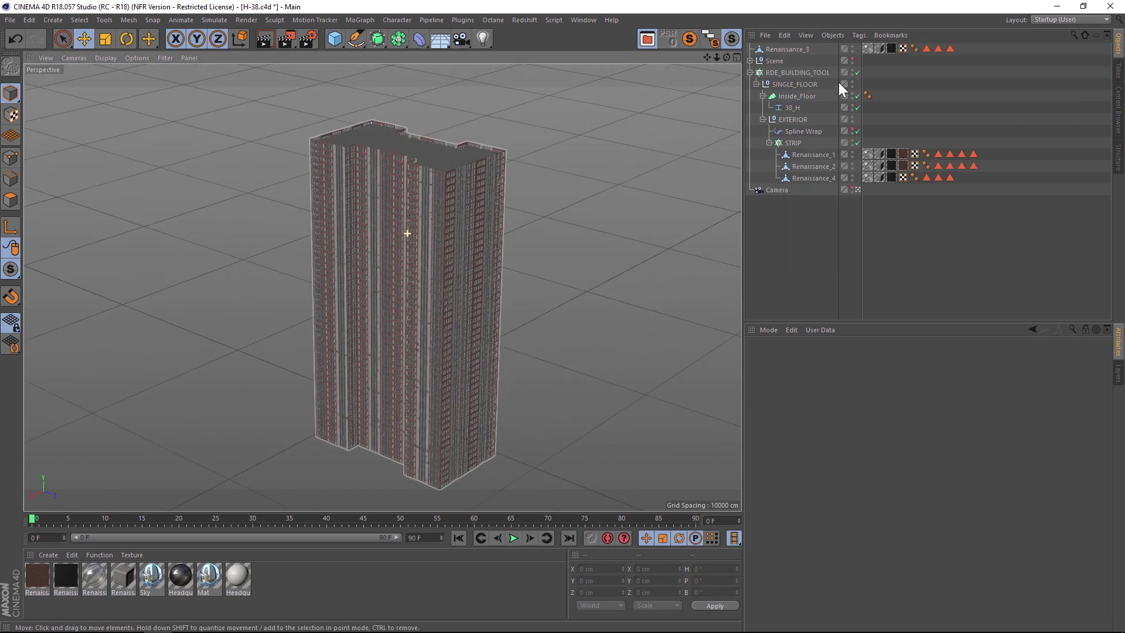
{"action": "left_click", "coordinate": [785, 50]}
{"action": "key", "text": "Delete"}
Merge the Vika_Libra.c4d panel preset into the H-38 scene and close the Content Browser
{"action": "left_click", "coordinate": [648, 40]}
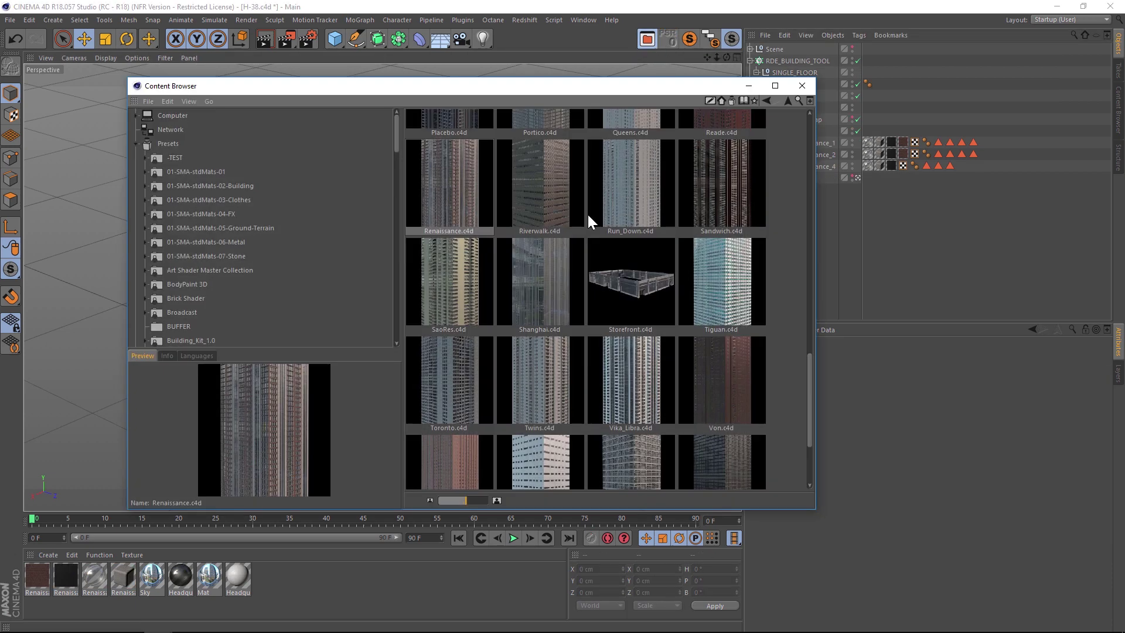
{"action": "left_click", "coordinate": [628, 390]}
{"action": "left_click", "coordinate": [543, 374]}
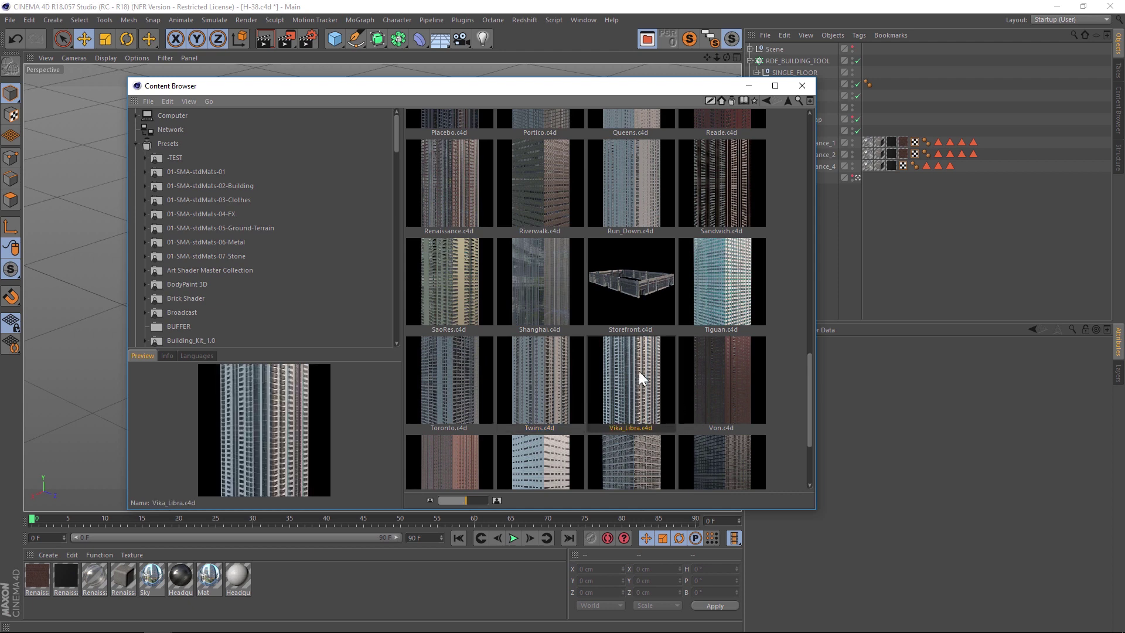
{"action": "left_click_drag", "start_coordinate": [638, 371], "coordinate": [1029, 235]}
{"action": "left_click", "coordinate": [802, 85]}
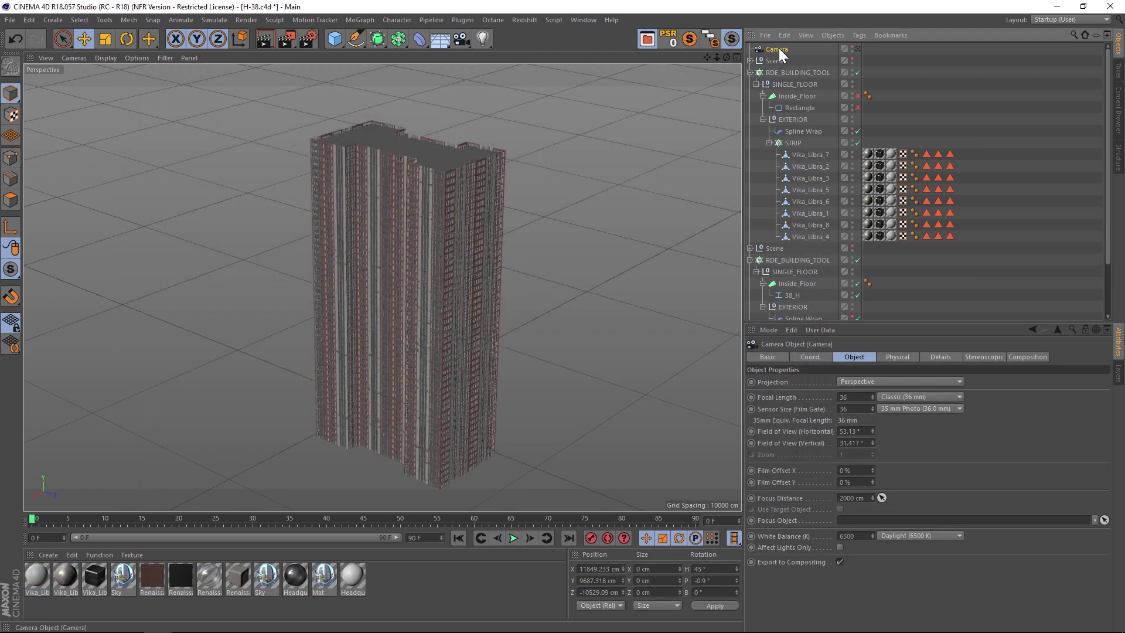
Delete the merged Vika_Libra camera and Scene group, and move all Vika_Libra panels into the H-38 building's STRIP cloner
{"action": "key", "text": "Delete"}
{"action": "scroll", "coordinate": [835, 190], "scroll_direction": "down", "scroll_amount": 1}
{"action": "left_click", "coordinate": [811, 132]}
{"action": "left_click", "coordinate": [810, 213], "text": "shift"}
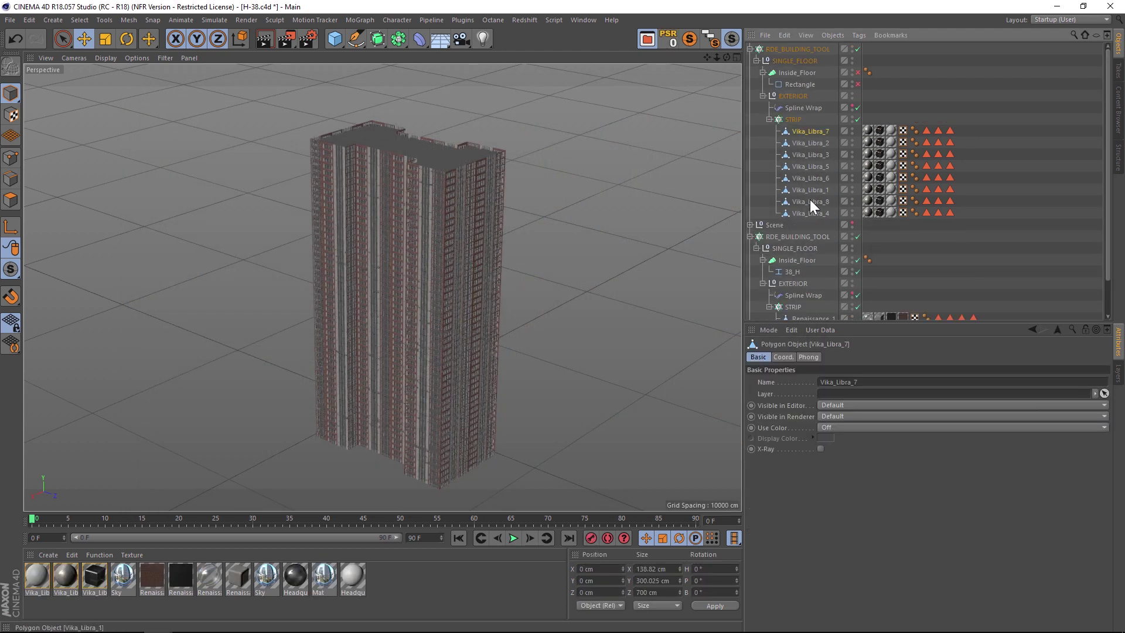
{"action": "left_click_drag", "start_coordinate": [801, 134], "coordinate": [792, 308]}
Delete the three Renaissance panels from the H-38 building's STRIP cloner and the emptied Vika_Libra RDE_BUILDING_TOOL
{"action": "scroll", "coordinate": [809, 269], "scroll_direction": "down", "scroll_amount": 2}
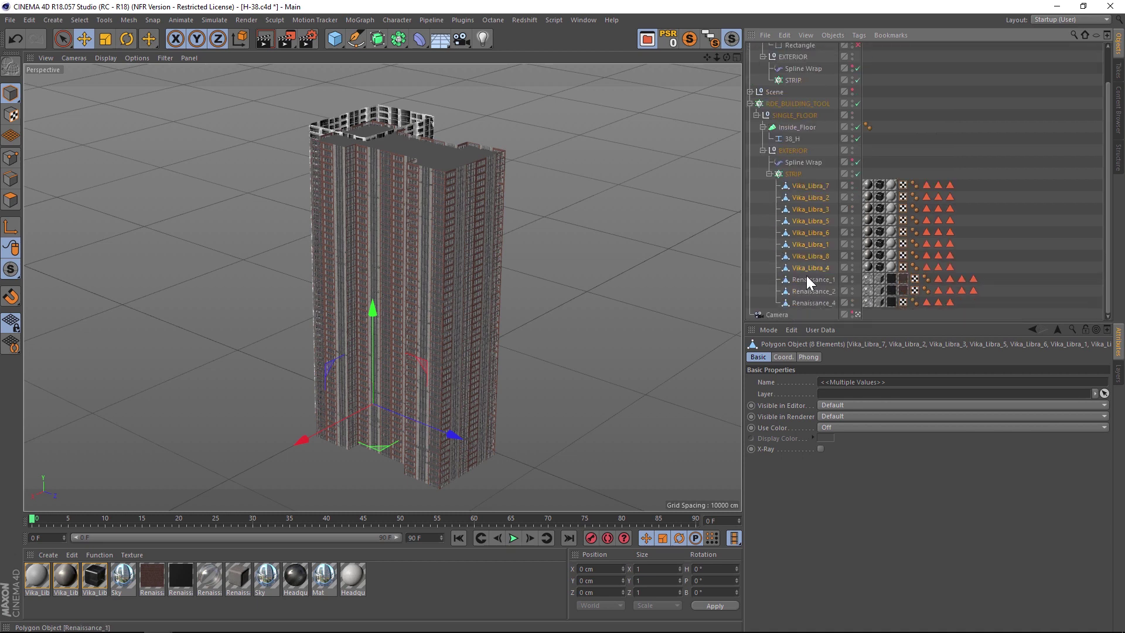
{"action": "left_click", "coordinate": [807, 277]}
{"action": "left_click", "coordinate": [806, 303], "text": "shift"}
{"action": "key", "text": "Delete"}
{"action": "scroll", "coordinate": [803, 170], "scroll_direction": "up", "scroll_amount": 3}
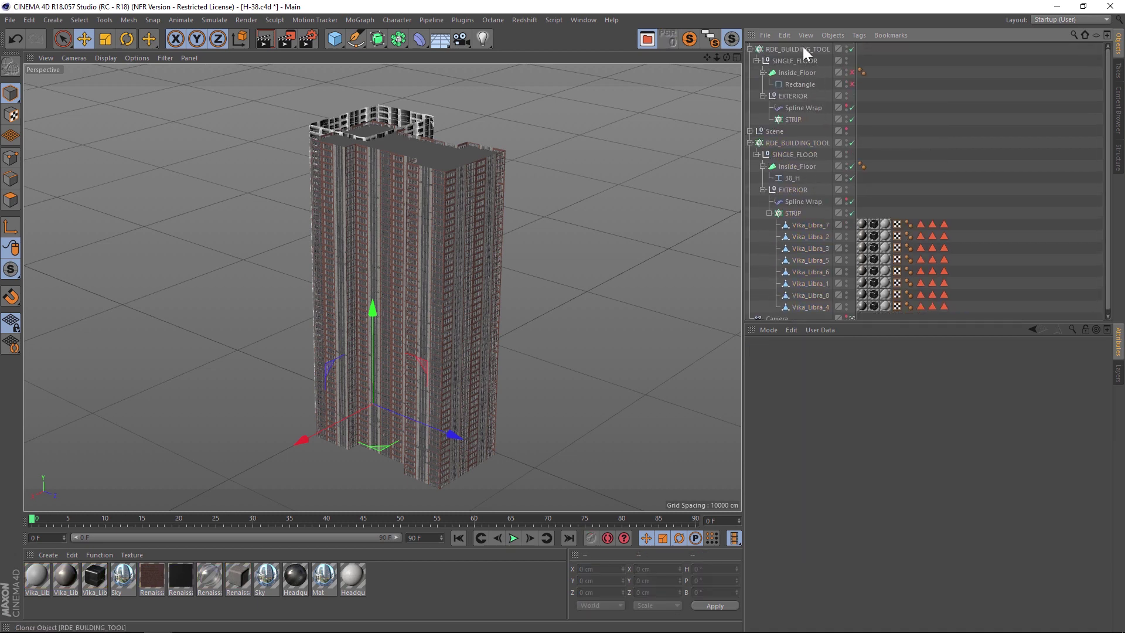
{"action": "left_click", "coordinate": [803, 47]}
{"action": "key", "text": "Delete"}
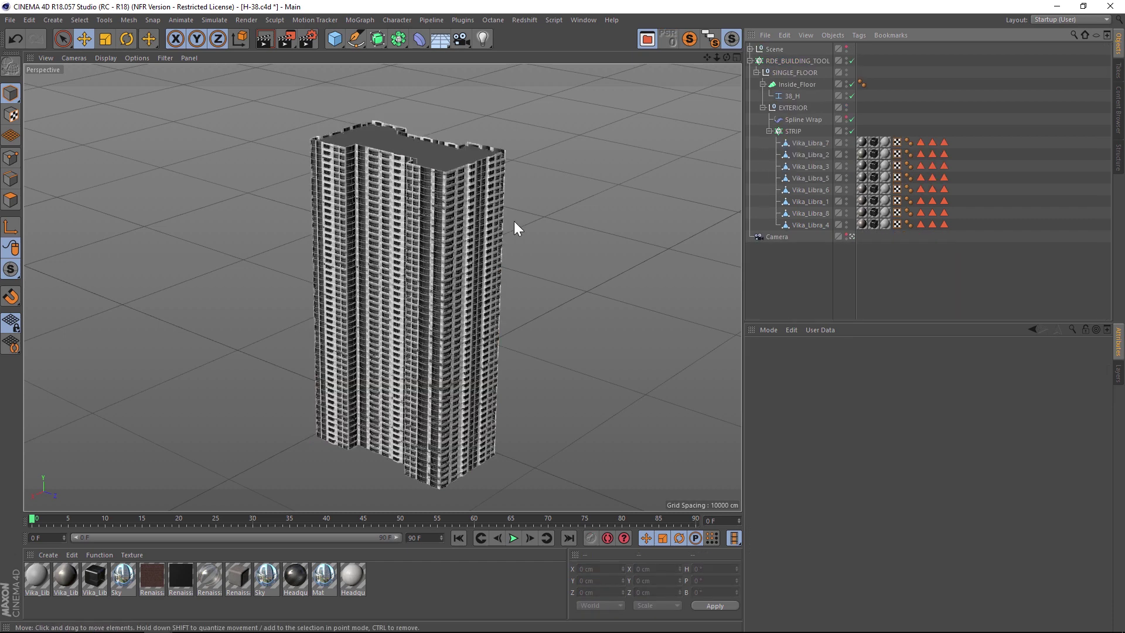